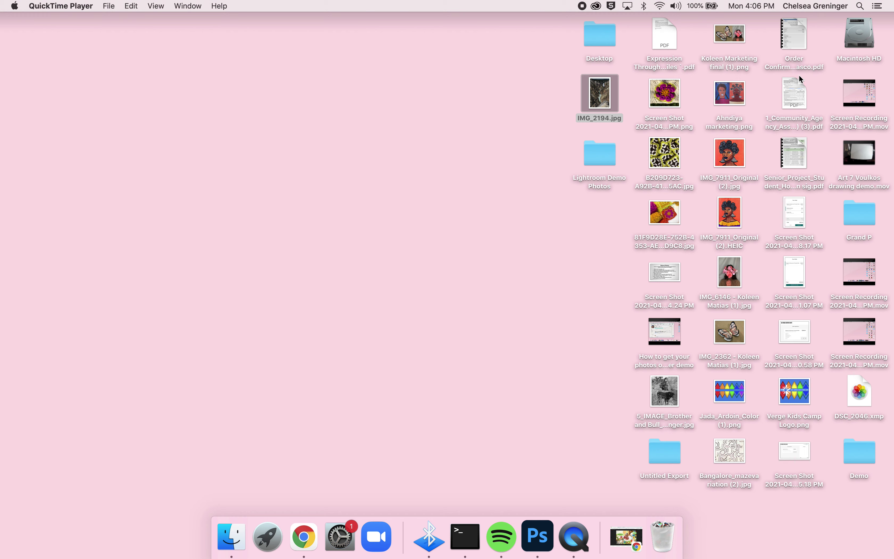
pyautogui.click(860, 6)
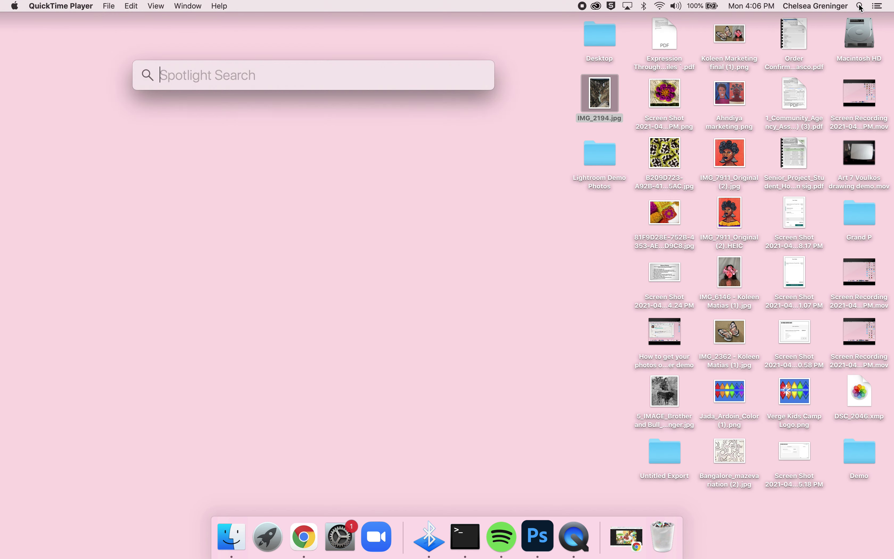
pyautogui.write('Ligh')
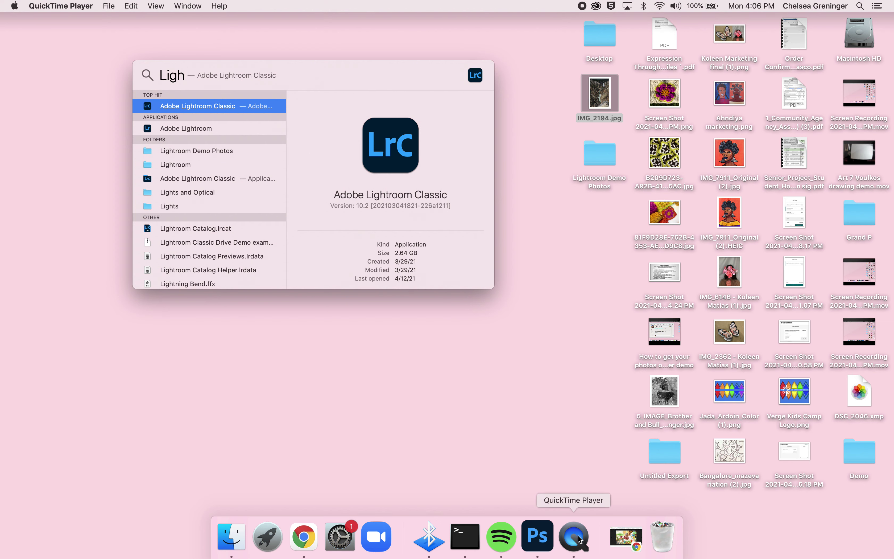
pyautogui.click(578, 281)
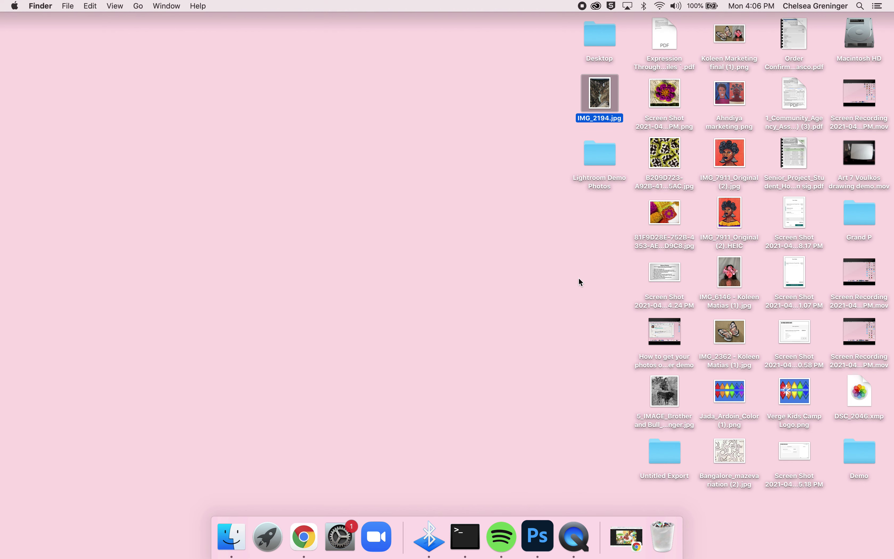
# Launch Lightroom Classic from the Creative Cloud list of installed apps and shift its window slightly down.
pyautogui.click(597, 7)
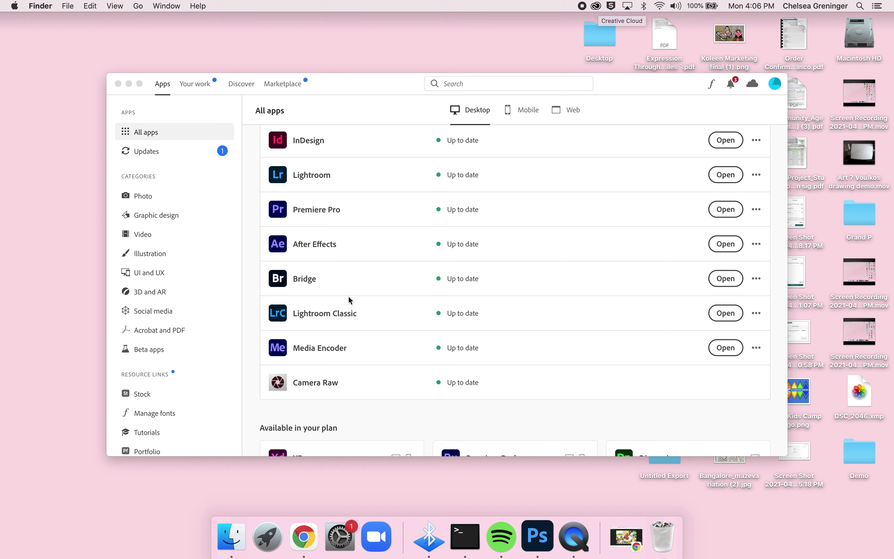
pyautogui.click(735, 314)
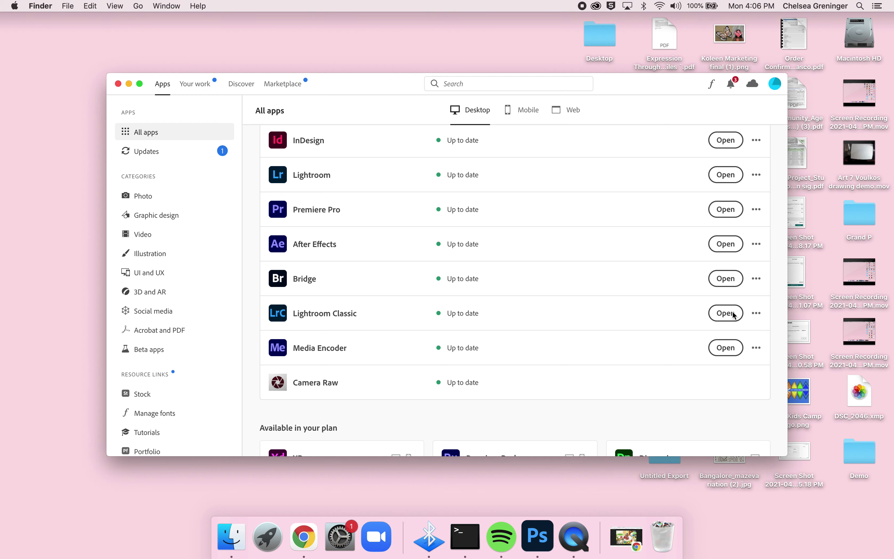
pyautogui.click(734, 315)
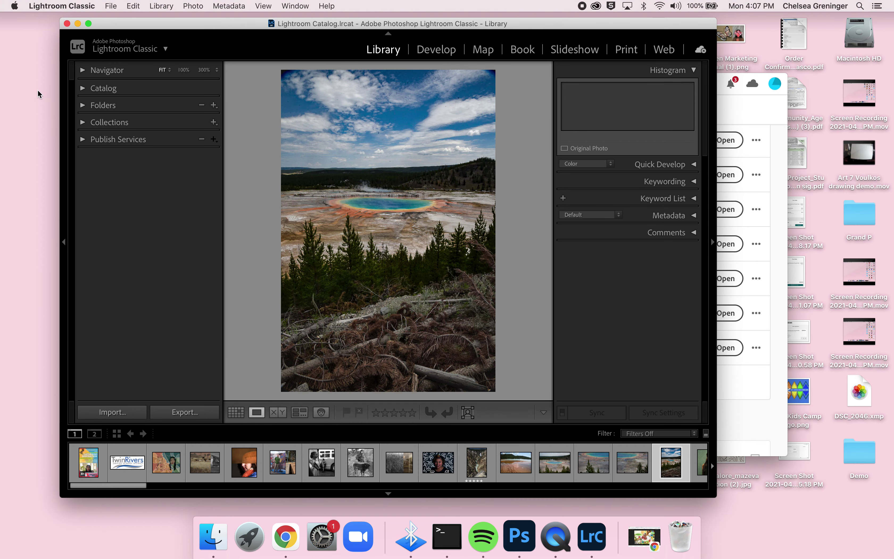
pyautogui.moveTo(151, 25); pyautogui.dragTo(152, 32)
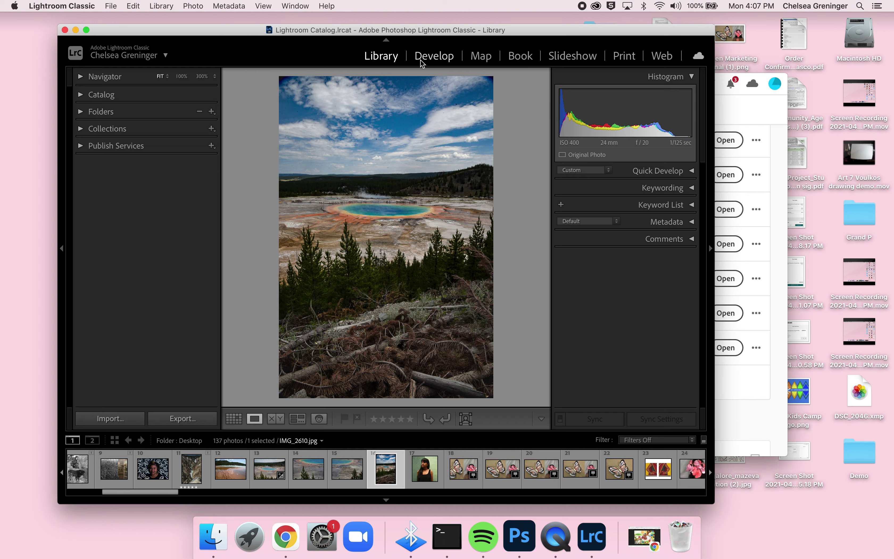
# Look at the Develop module's editing controls for the selected photo and return to the Library module.
pyautogui.click(431, 62)
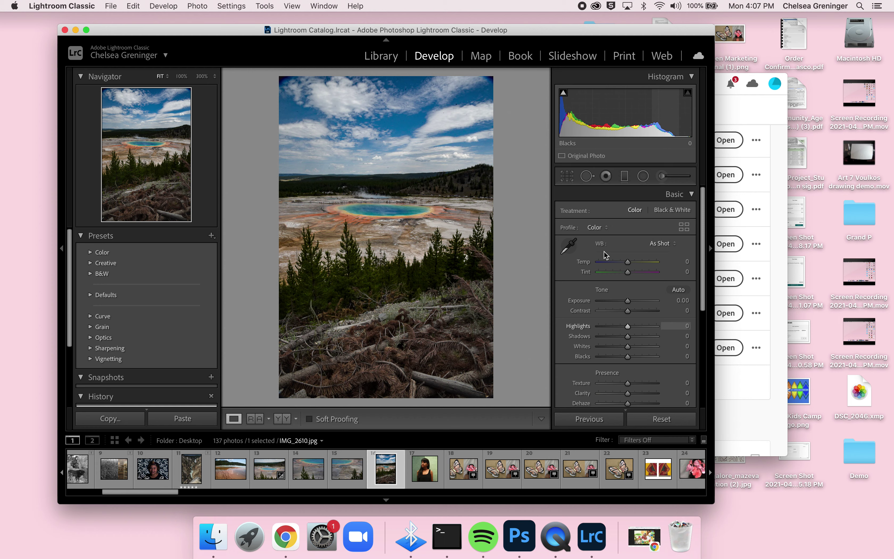
pyautogui.click(382, 59)
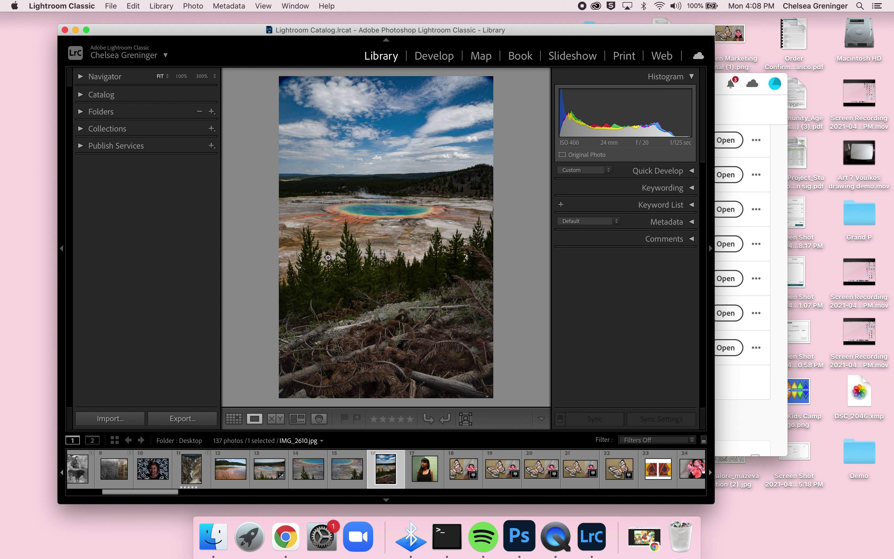
pyautogui.click(437, 58)
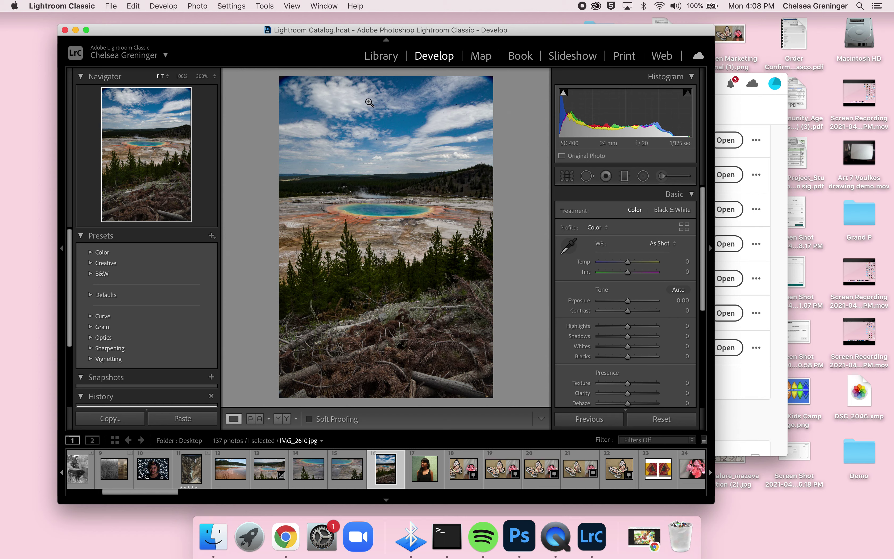
pyautogui.click(372, 59)
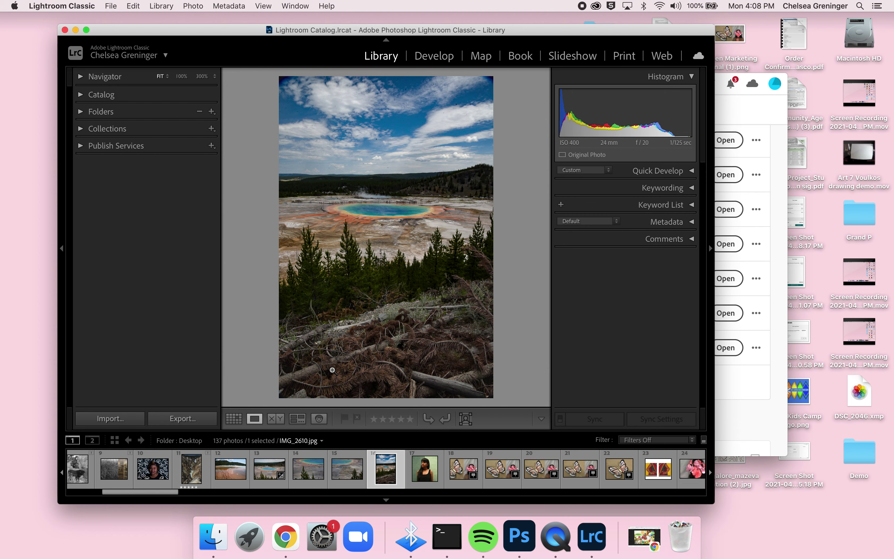
# Start an export of the selected photo to the hard drive, into a Desktop subfolder named Grand Pris.
pyautogui.click(198, 422)
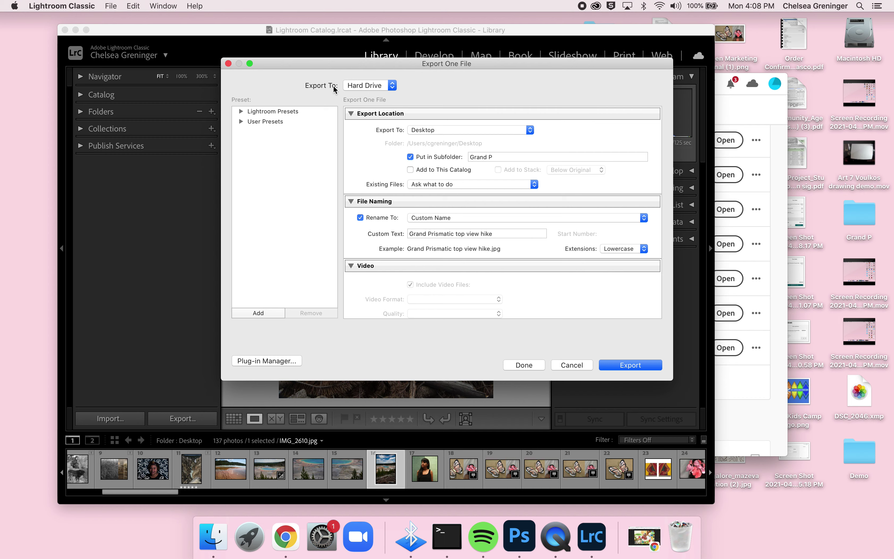
pyautogui.click(391, 87)
pyautogui.click(391, 87)
pyautogui.click(494, 156)
pyautogui.click(494, 157)
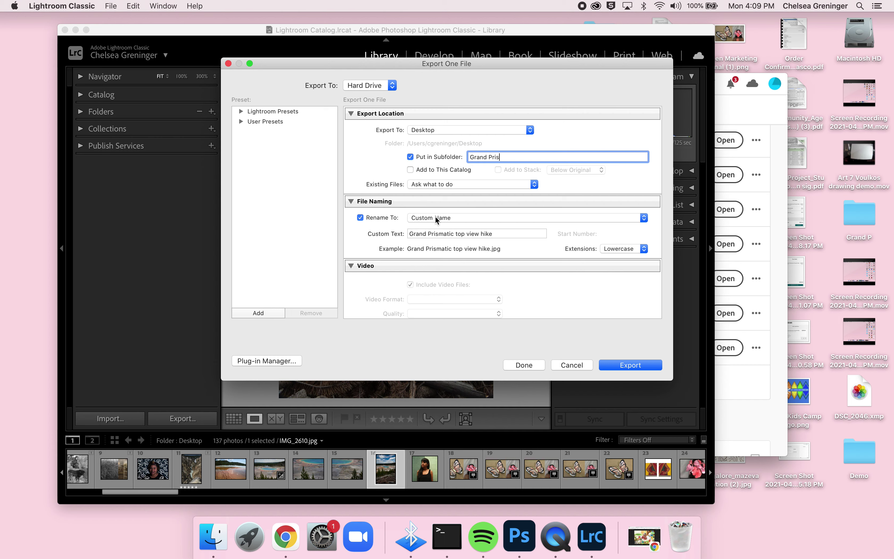
# Keep the Custom Name naming scheme with the text Grand Prismatic top view hike and export the photo.
pyautogui.click(644, 221)
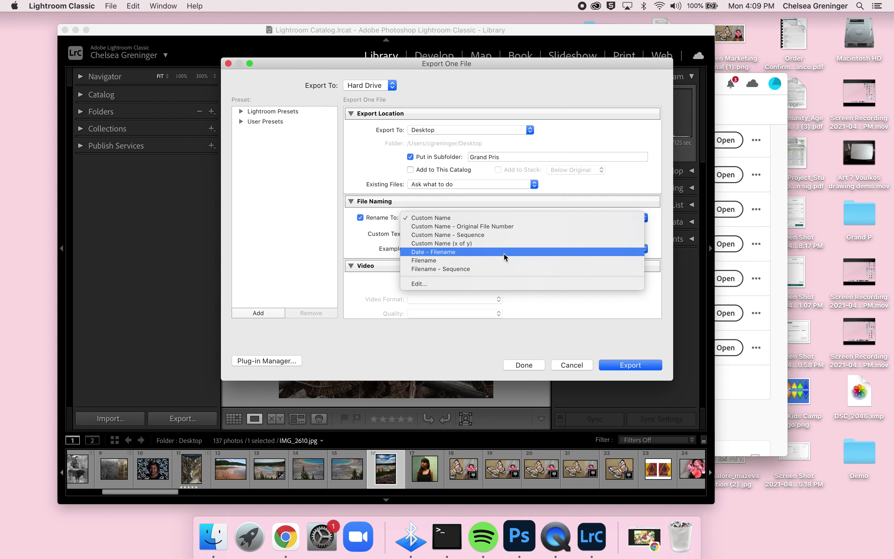
pyautogui.click(492, 218)
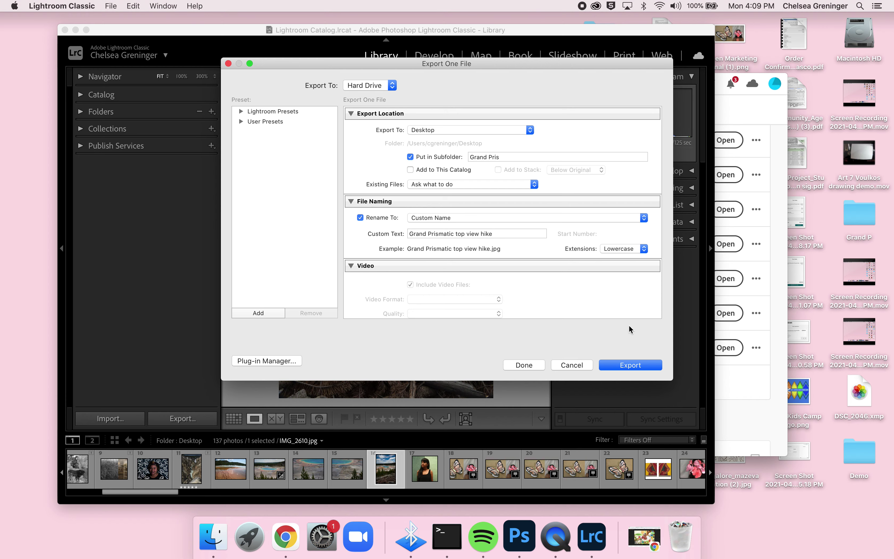
pyautogui.click(641, 364)
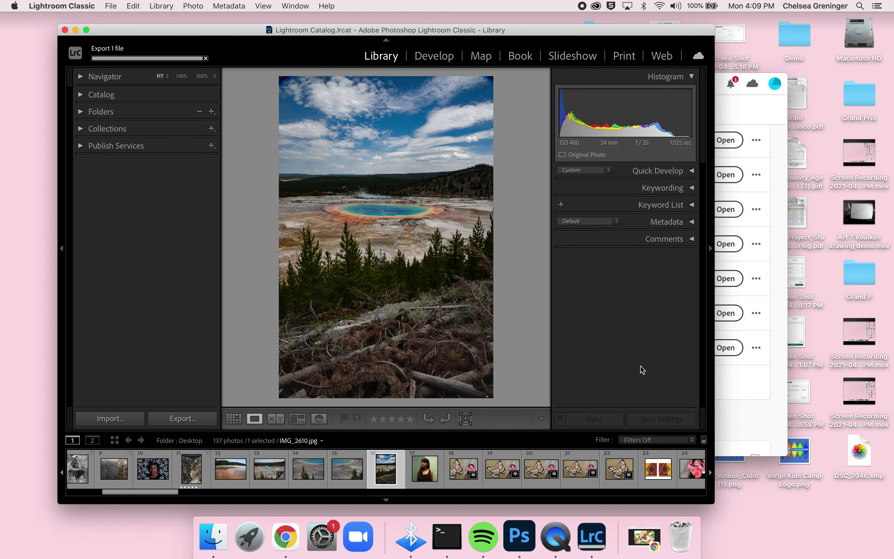
# Close the Creative Cloud window and check the exported photo in the desktop's Grand Pris folder.
pyautogui.click(763, 108)
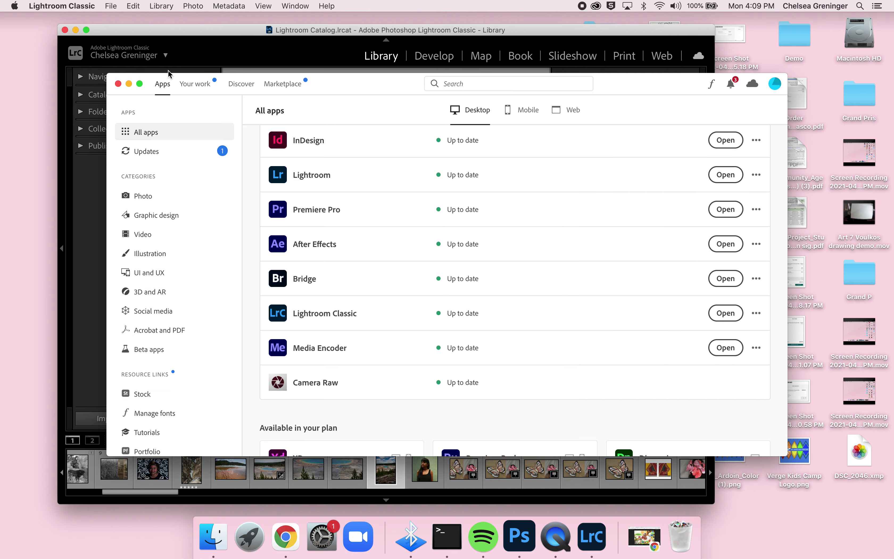
pyautogui.click(118, 84)
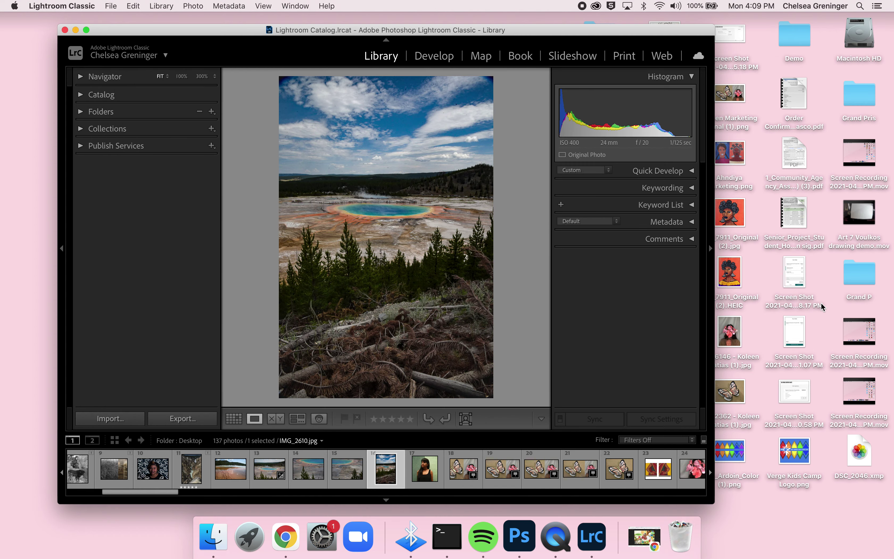
pyautogui.doubleClick(865, 101)
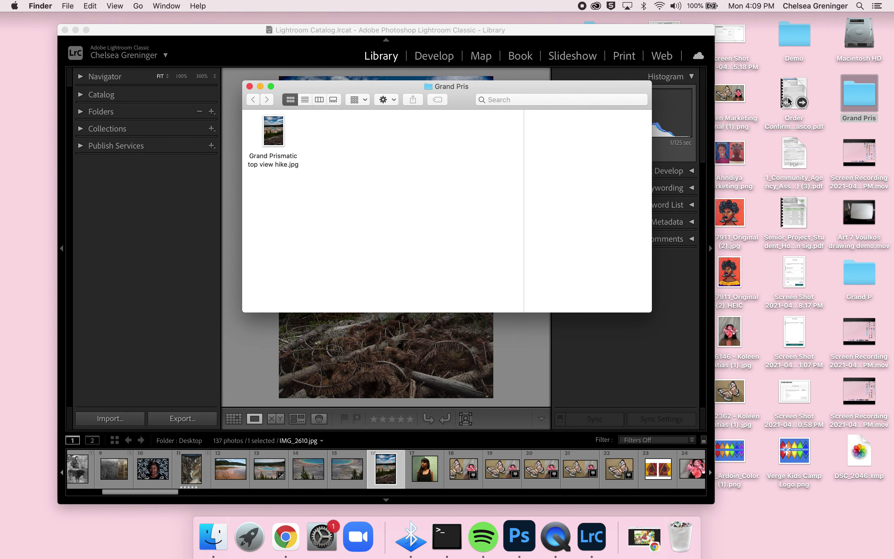
pyautogui.click(260, 87)
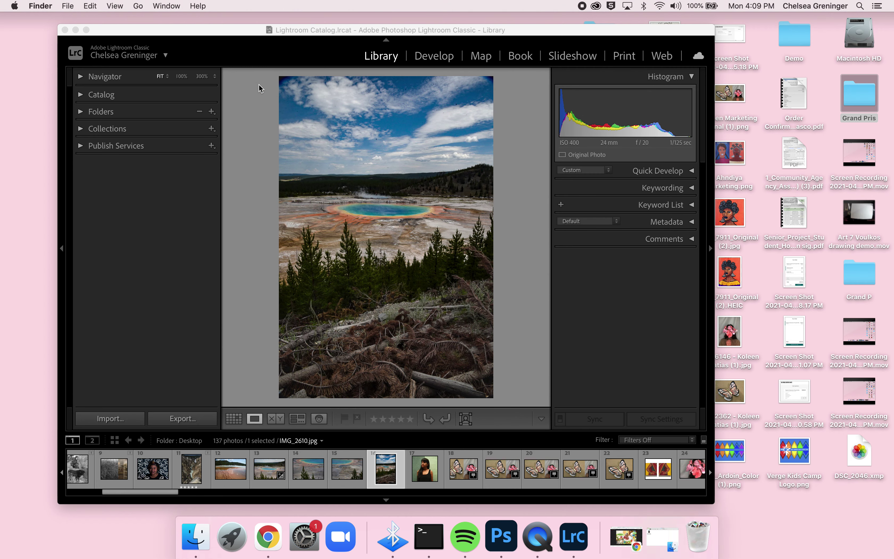
# Quit Lightroom Classic and open Grand Prismatic top view hike.jpg from the Grand Pris folder in Photoshop.
pyautogui.click(65, 30)
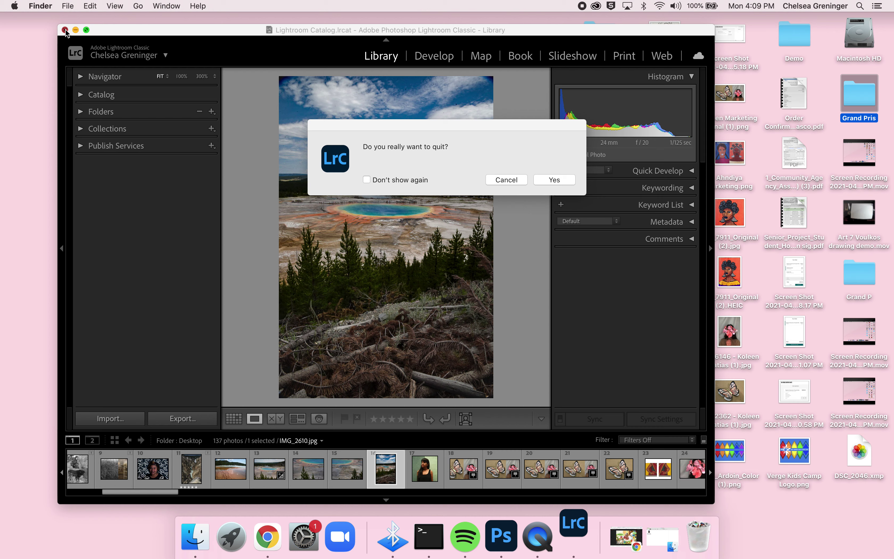
pyautogui.click(547, 183)
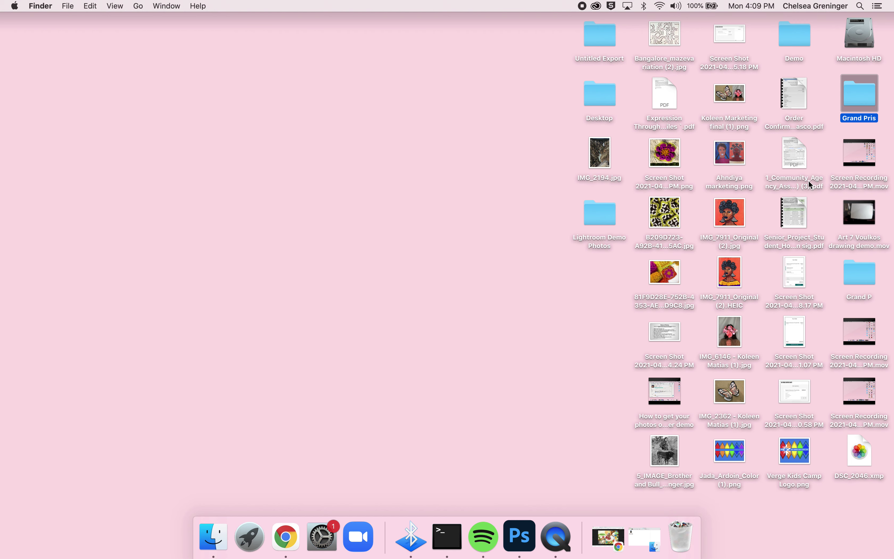
pyautogui.doubleClick(858, 87)
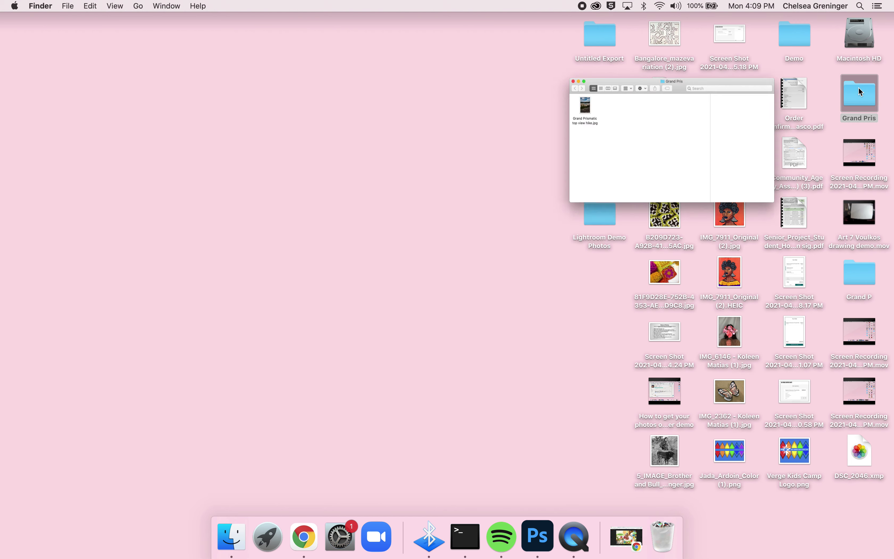
pyautogui.moveTo(278, 130); pyautogui.dragTo(540, 537)
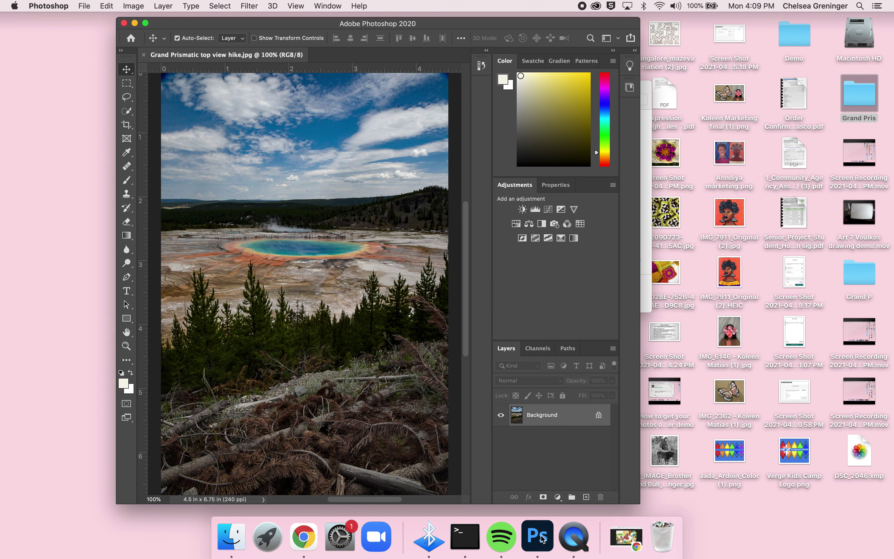
pyautogui.click(68, 258)
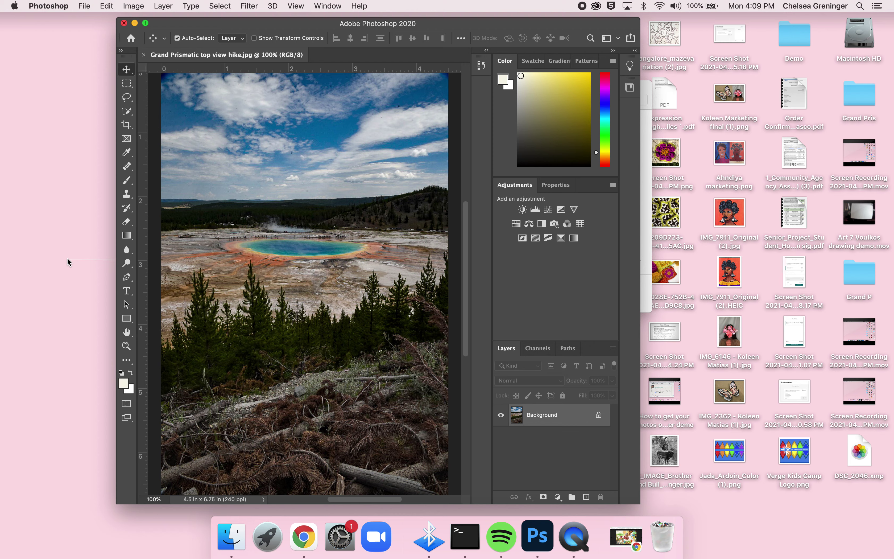
# Resize the Photoshop window so the desktop files are accessible, and close the Grand Pris folder window.
pyautogui.moveTo(116, 501); pyautogui.dragTo(21, 507)
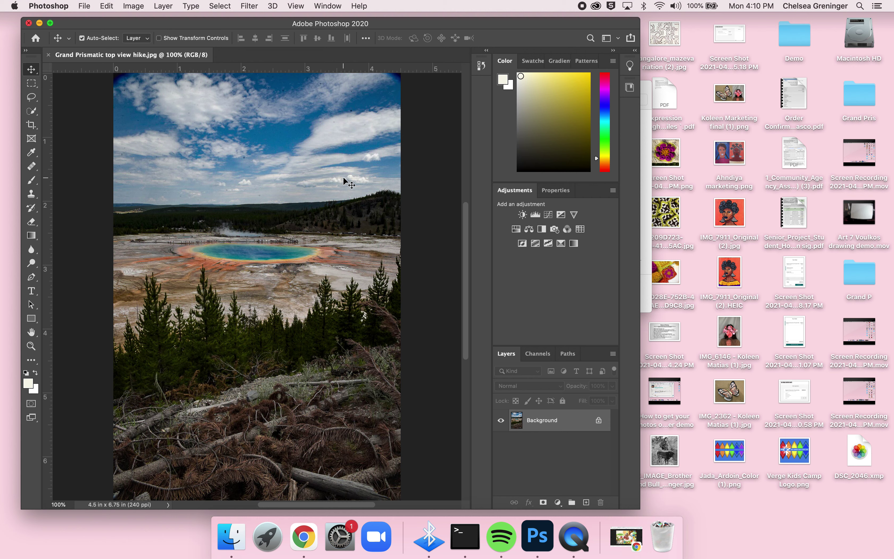
pyautogui.moveTo(644, 189); pyautogui.dragTo(534, 186)
pyautogui.click(562, 99)
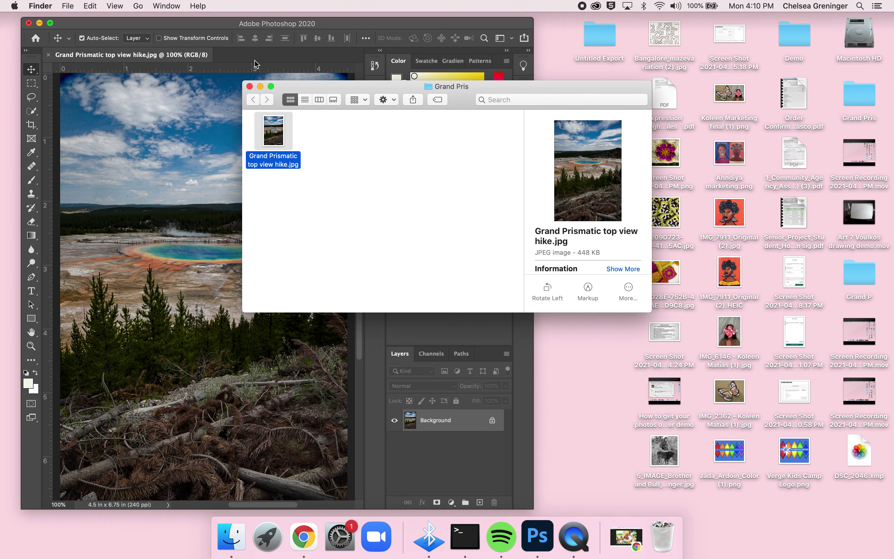
pyautogui.click(250, 88)
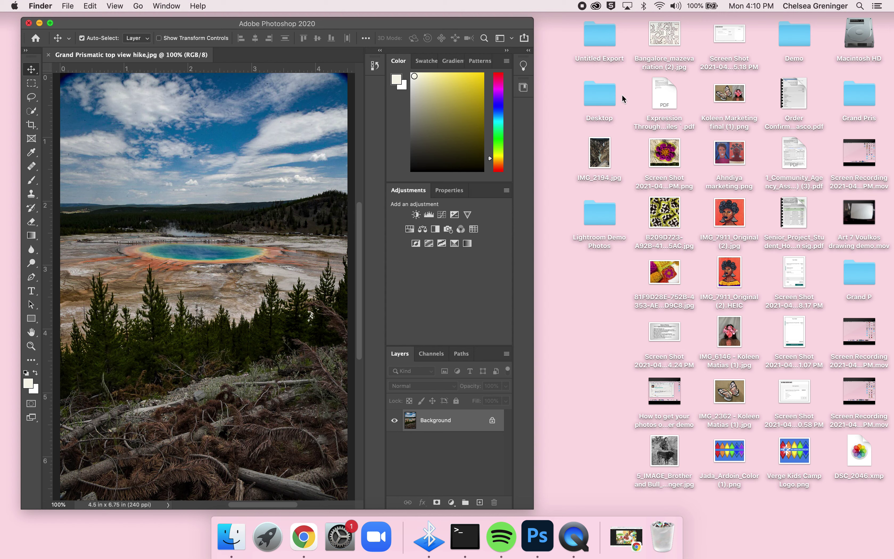
# Place IMG_2194.jpg from the desktop into the Grand Prismatic document as a layer and delete that layer.
pyautogui.click(606, 218)
pyautogui.click(626, 155)
pyautogui.moveTo(600, 155); pyautogui.dragTo(202, 237)
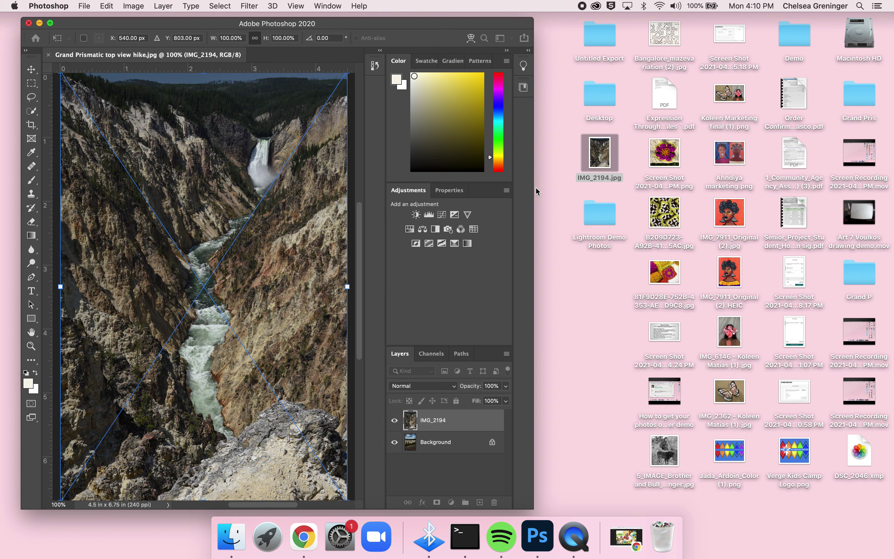
pyautogui.moveTo(535, 188); pyautogui.dragTo(587, 191)
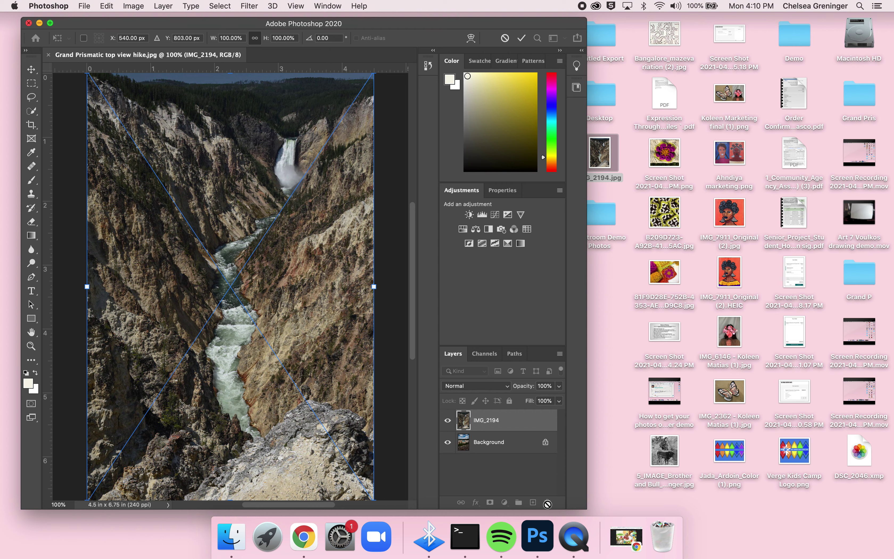
pyautogui.press('Return')
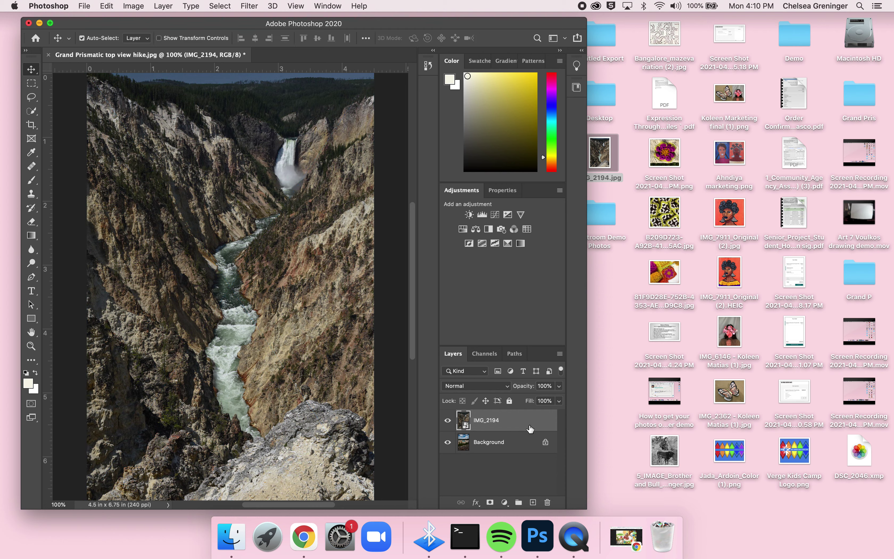
pyautogui.click(547, 502)
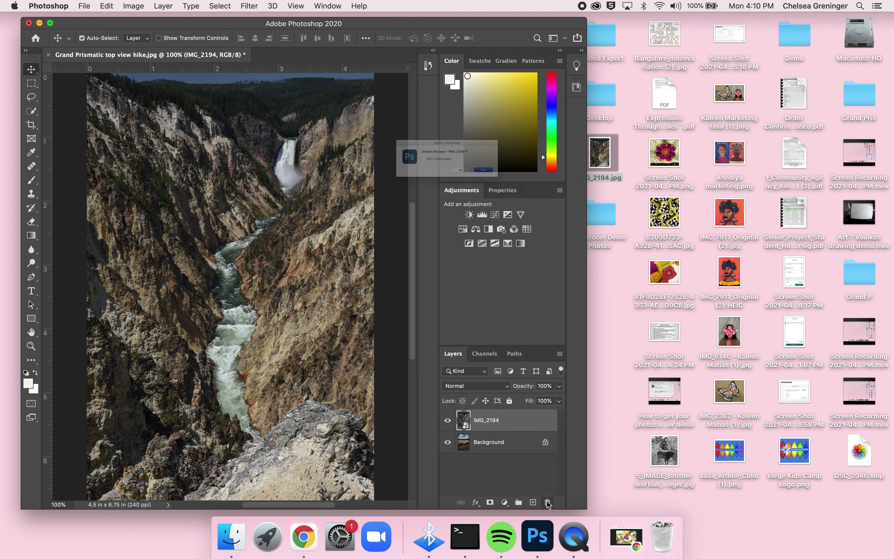
pyautogui.click(538, 185)
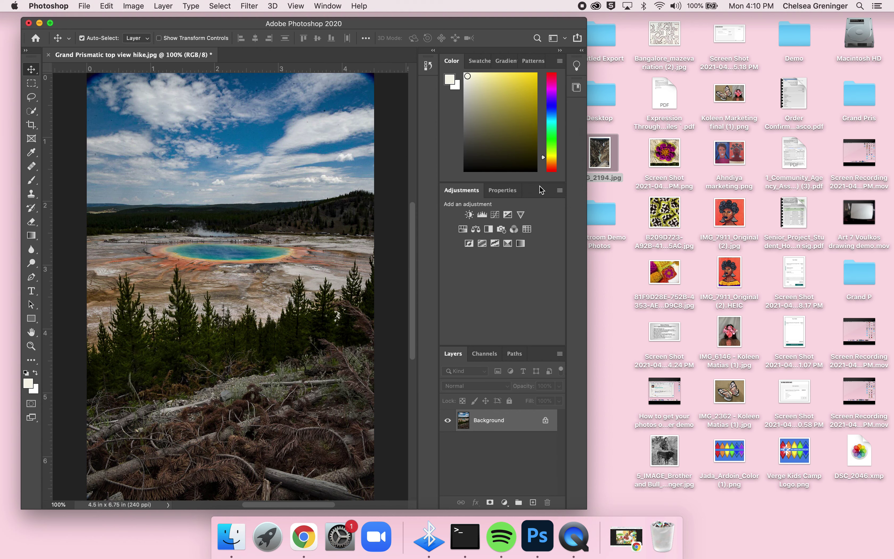
# Open IMG_2194.jpg from the desktop as a separate Photoshop document, moving the window aside to reach the file.
pyautogui.moveTo(523, 29); pyautogui.dragTo(511, 28)
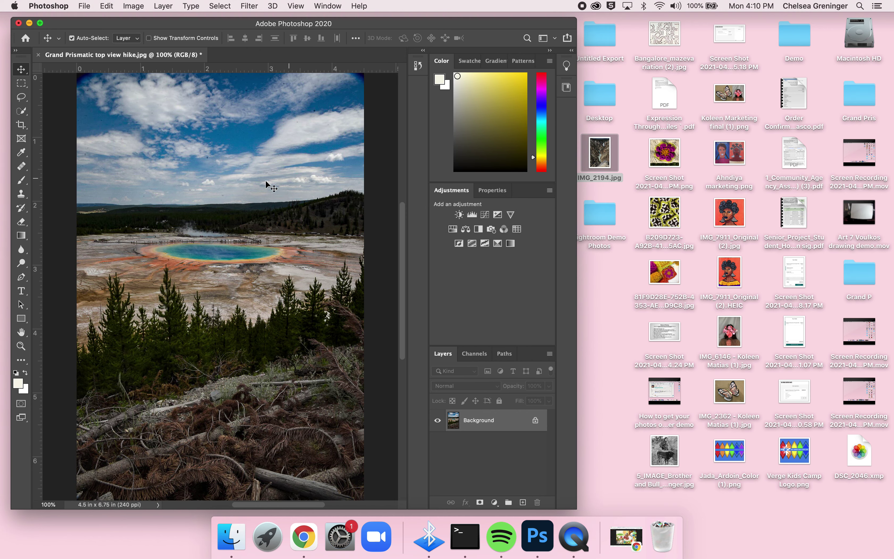
pyautogui.moveTo(601, 161); pyautogui.dragTo(534, 535)
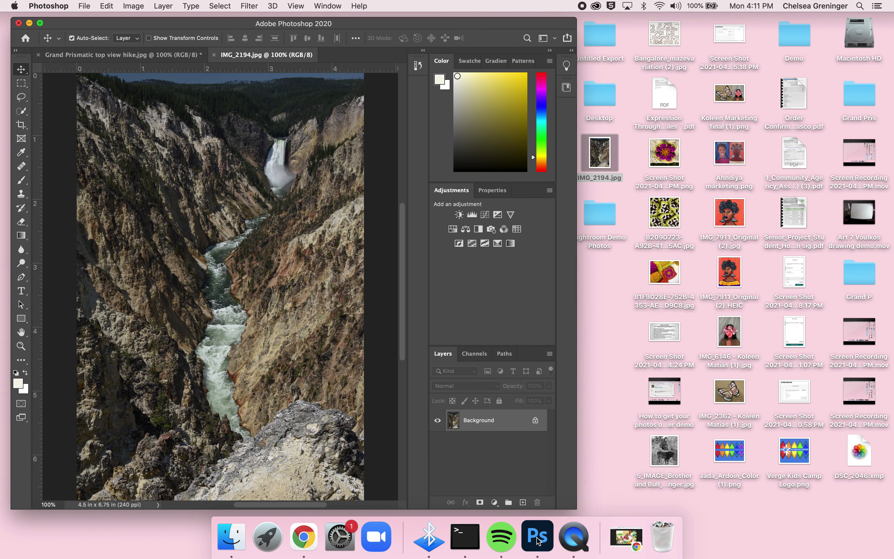
# Switch to the Grand Prismatic document and back to IMG_2194.jpg to compare the two open photos.
pyautogui.moveTo(337, 21); pyautogui.dragTo(367, 21)
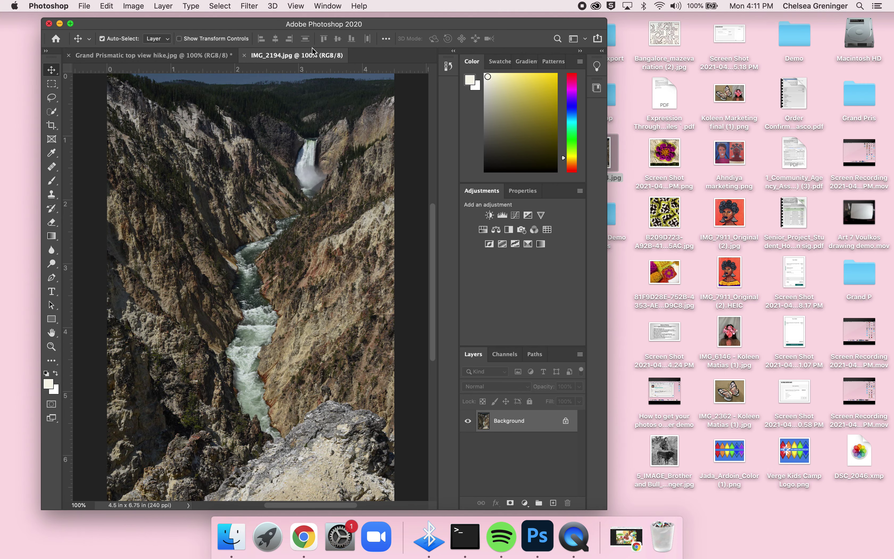
pyautogui.click(199, 57)
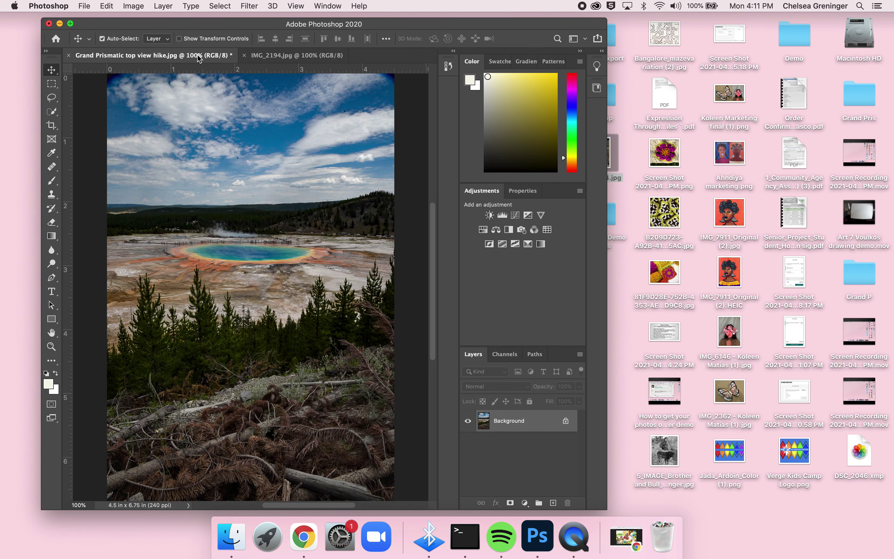
pyautogui.click(281, 56)
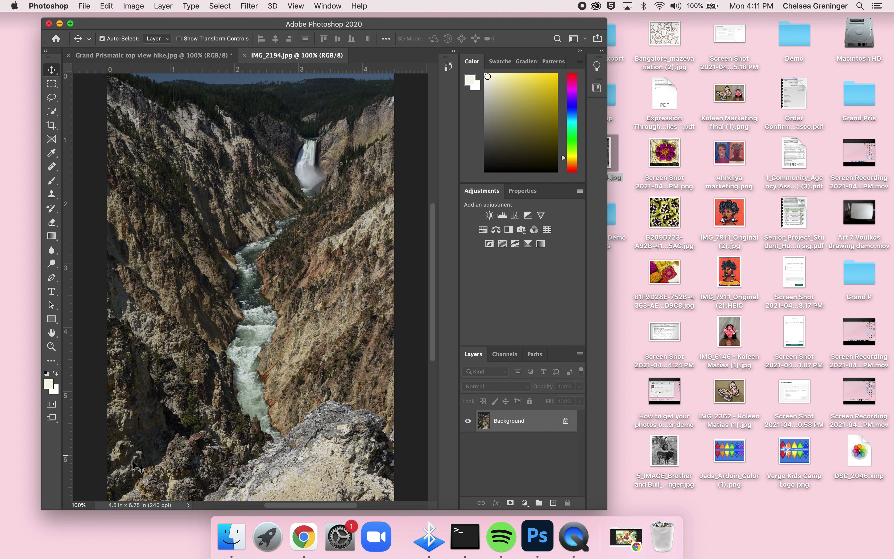
# Widen the Photoshop window for more working space and close the IMG_2194.jpg document.
pyautogui.click(608, 204)
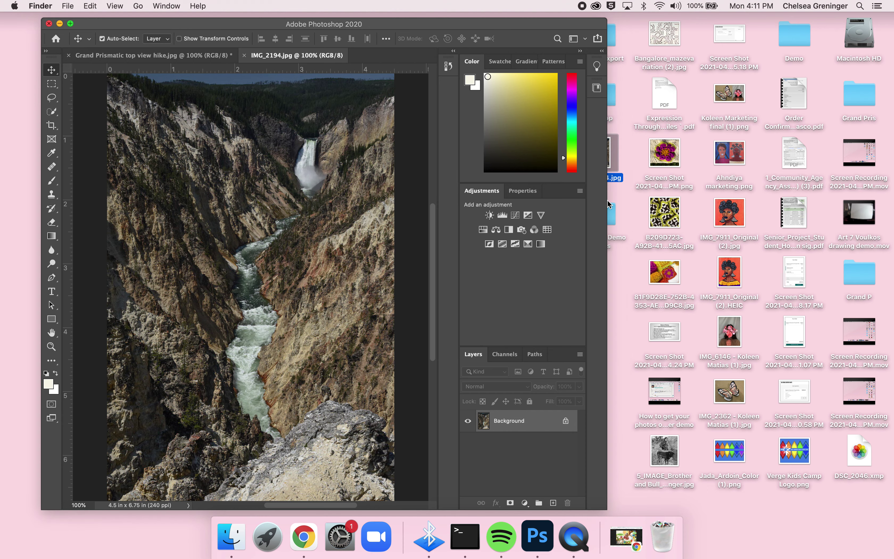
pyautogui.click(606, 203)
pyautogui.moveTo(607, 203); pyautogui.dragTo(740, 212)
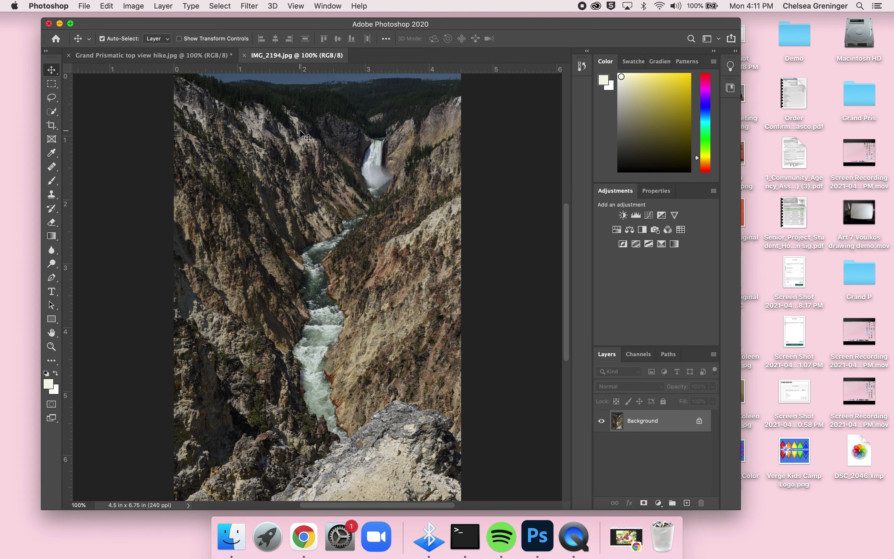
pyautogui.click(245, 55)
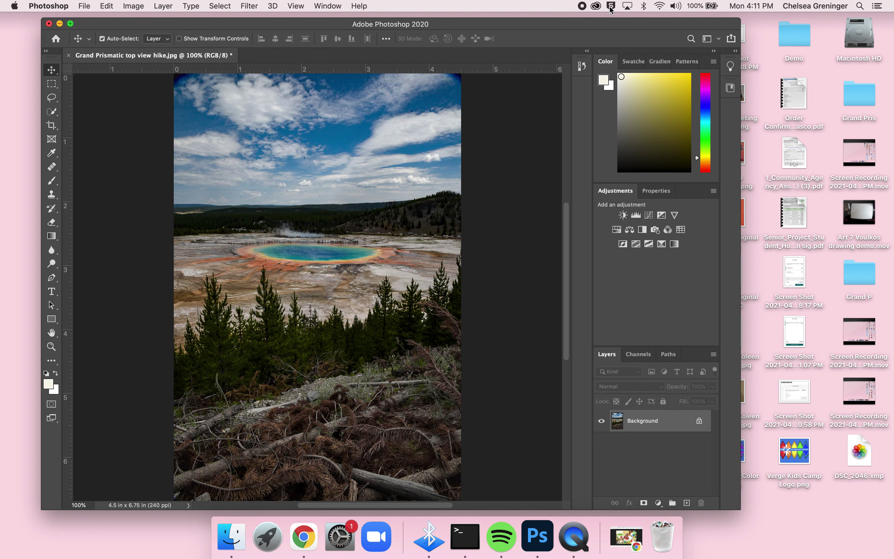
# Move and narrow the Photoshop window to uncover the desktop files, and widen it again for editing.
pyautogui.moveTo(645, 23); pyautogui.dragTo(619, 29)
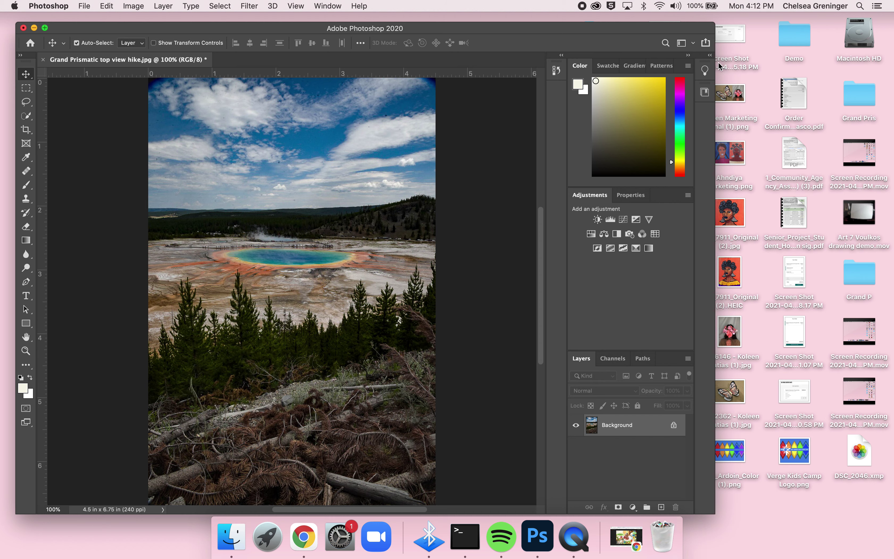
pyautogui.moveTo(715, 63); pyautogui.dragTo(542, 81)
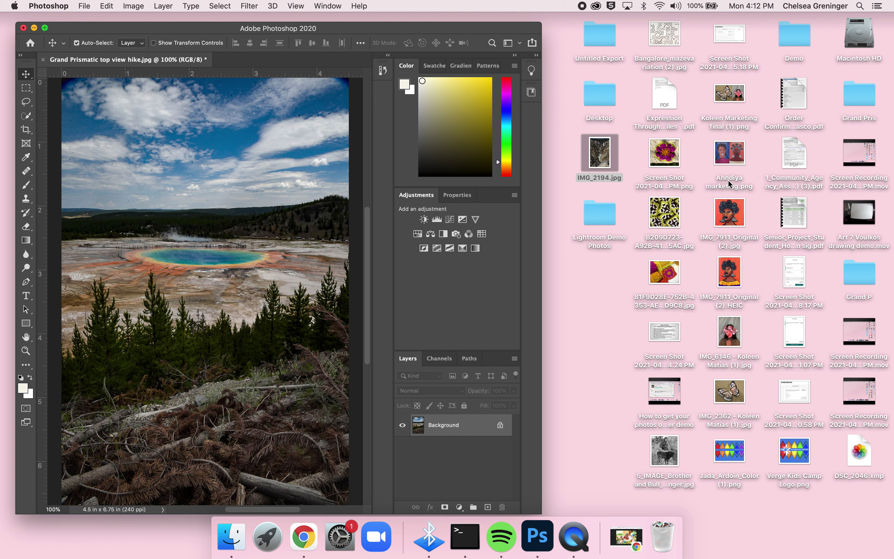
pyautogui.moveTo(529, 30)
pyautogui.mouseDown()
pyautogui.moveTo(381, 76)
pyautogui.moveTo(307, 337)
pyautogui.moveTo(467, 240)
pyautogui.moveTo(546, 23)
pyautogui.mouseUp()
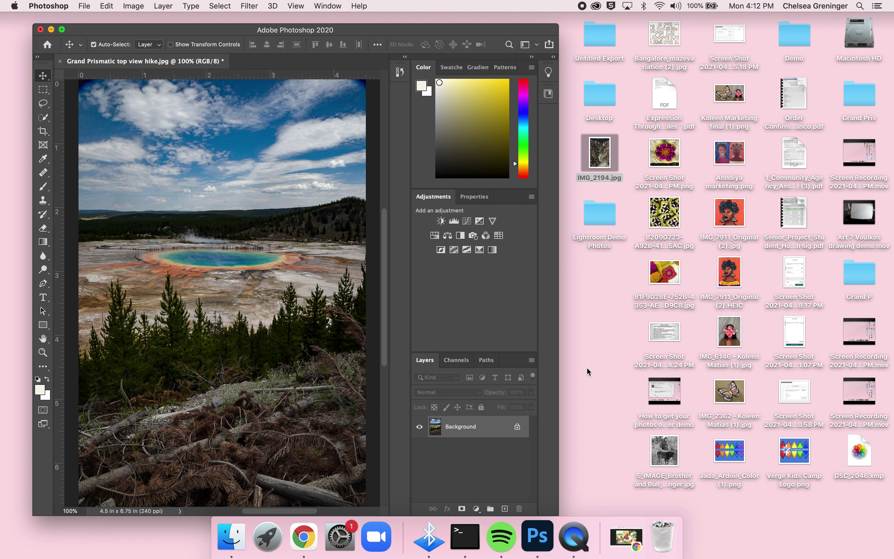
pyautogui.moveTo(558, 274); pyautogui.dragTo(708, 257)
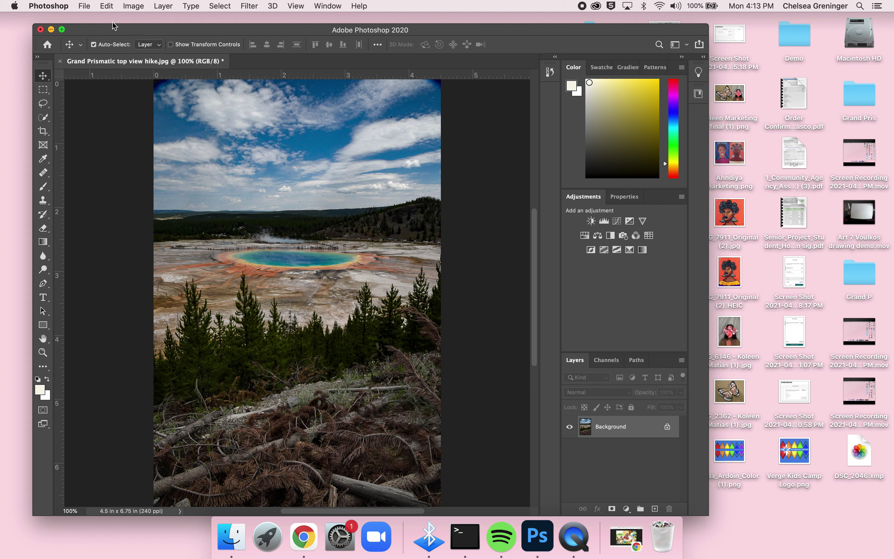
# Resize the Grand Prismatic image with linked proportions, trying a width of 8 inches and settling on a height of 10 inches.
pyautogui.click(134, 6)
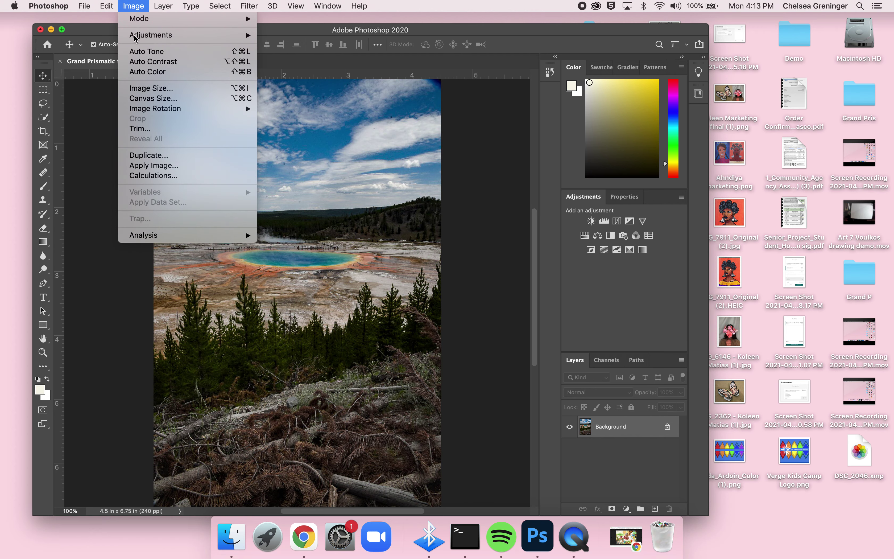
pyautogui.click(150, 88)
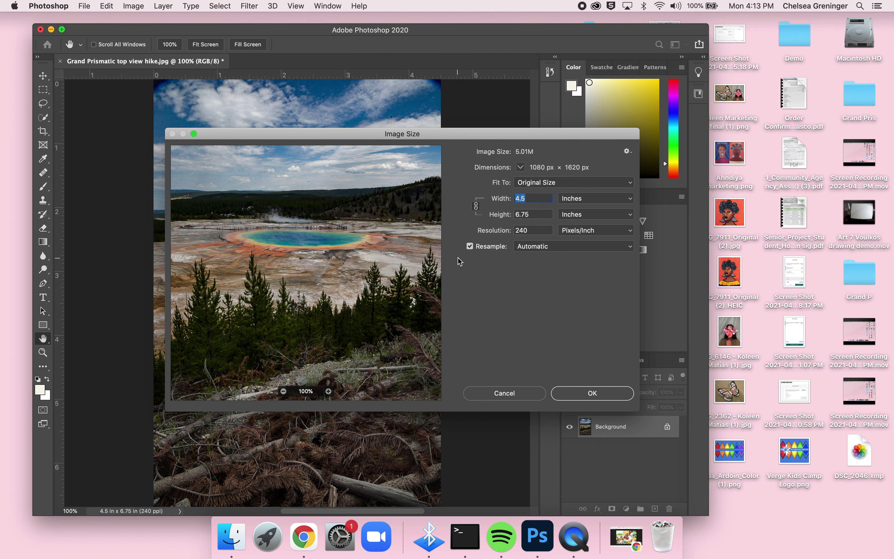
pyautogui.moveTo(531, 134); pyautogui.dragTo(502, 106)
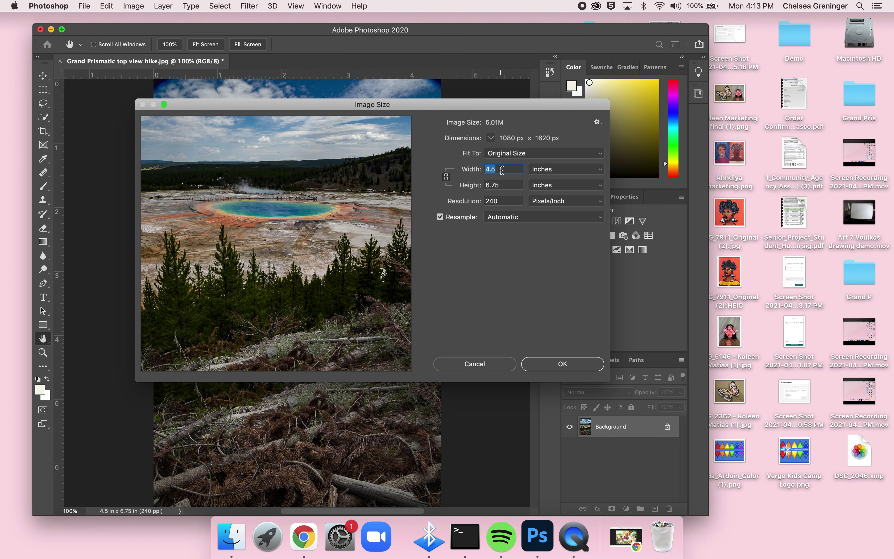
pyautogui.write('8')
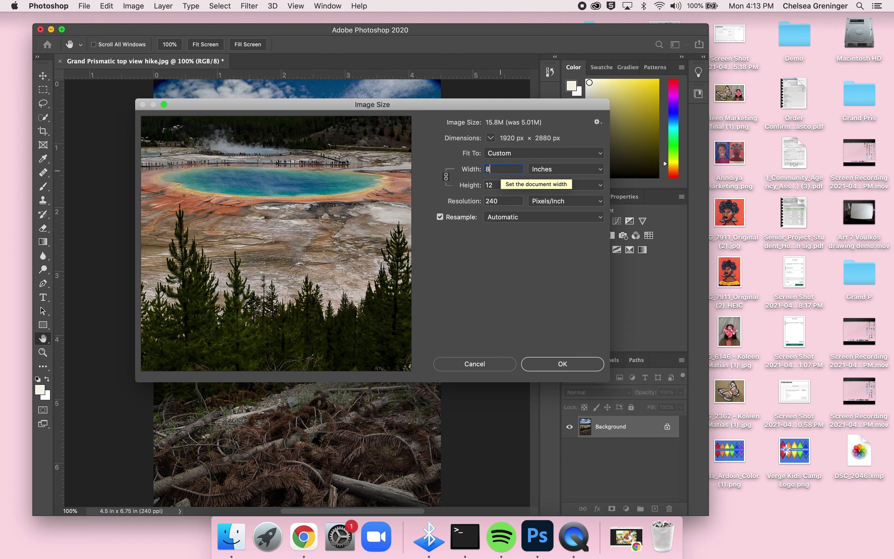
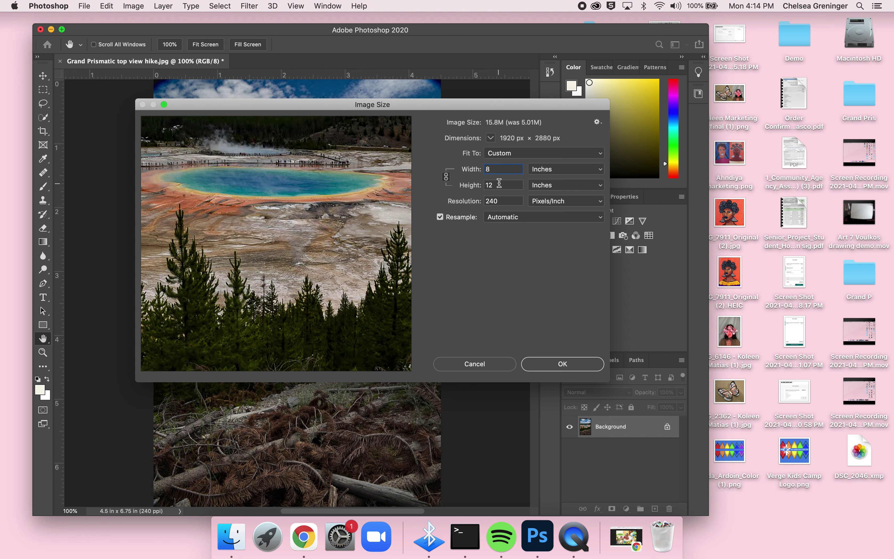
pyautogui.doubleClick(499, 185)
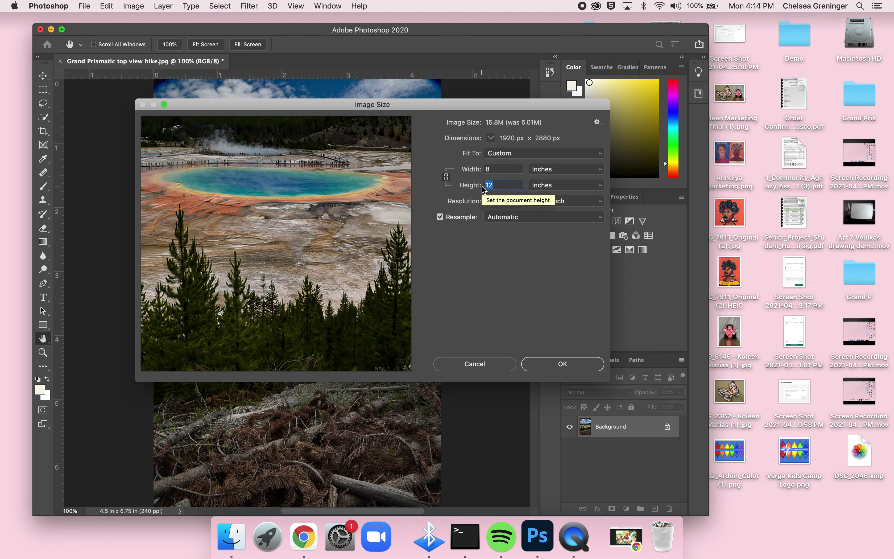
pyautogui.write('10')
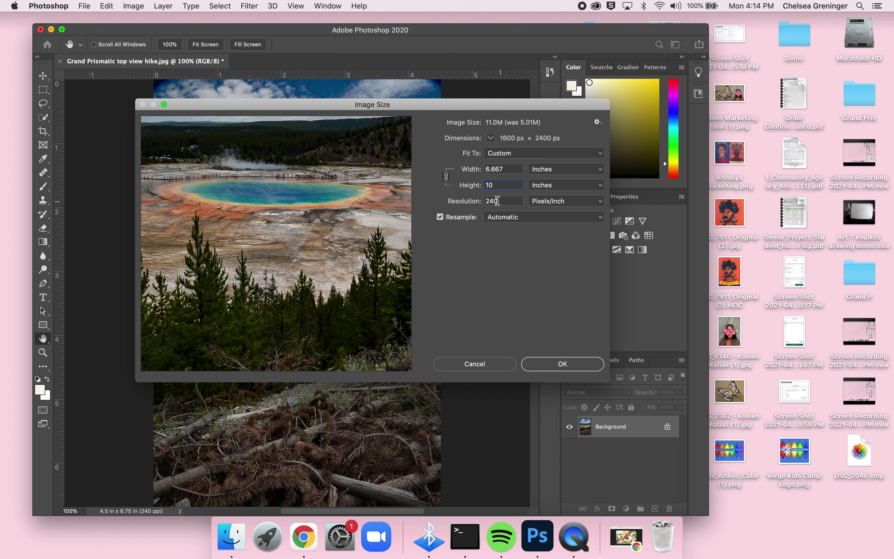
pyautogui.click(569, 364)
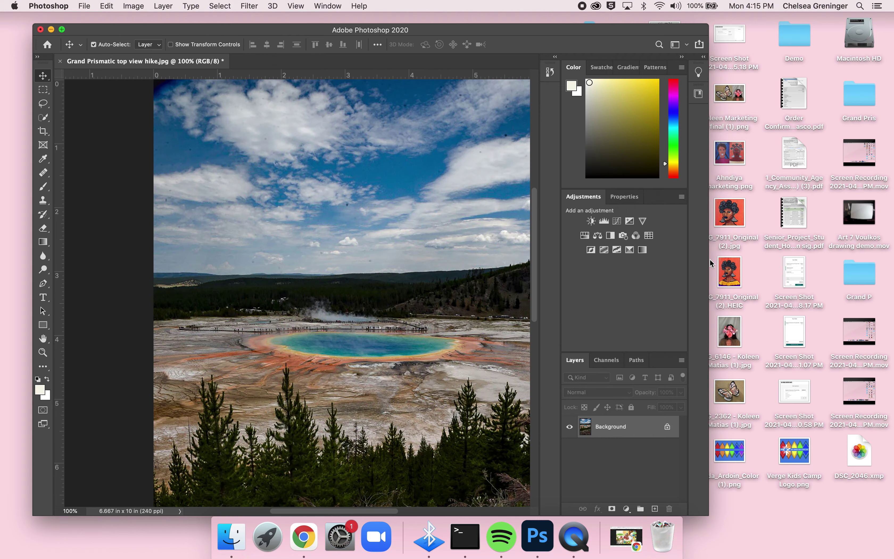
# Widen the window and fit the whole resized image in view at 66.7% zoom.
pyautogui.moveTo(707, 257); pyautogui.dragTo(796, 257)
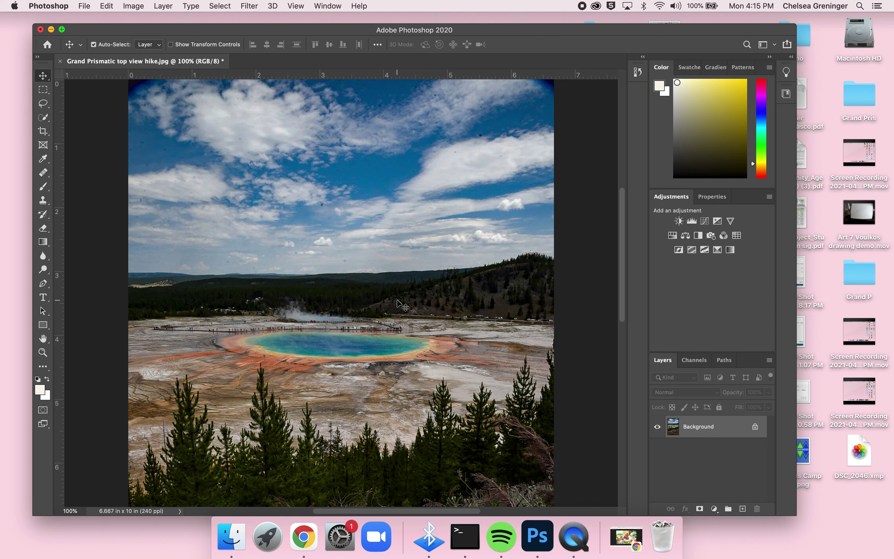
pyautogui.press('super')
pyautogui.press('super+minus')
pyautogui.press('super+minus')
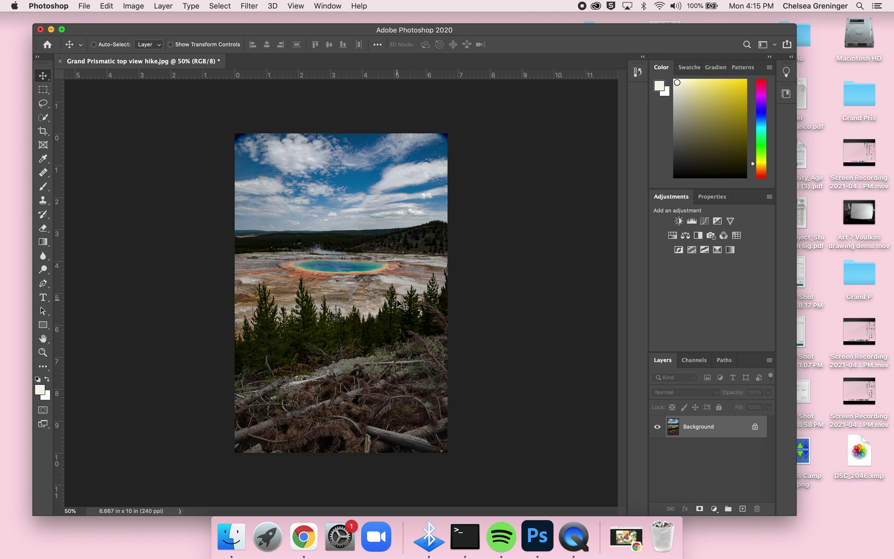
pyautogui.press('super+plus')
pyautogui.press('super+plus')
pyautogui.press('super+minus')
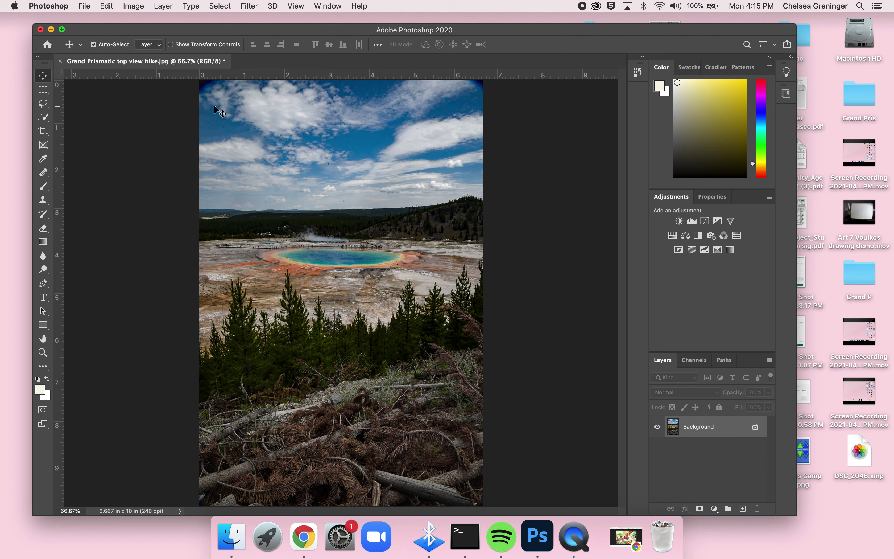
# Select the sky with the Quick Selection tool and deselect it, and select the entire image and deselect it.
pyautogui.click(76, 121)
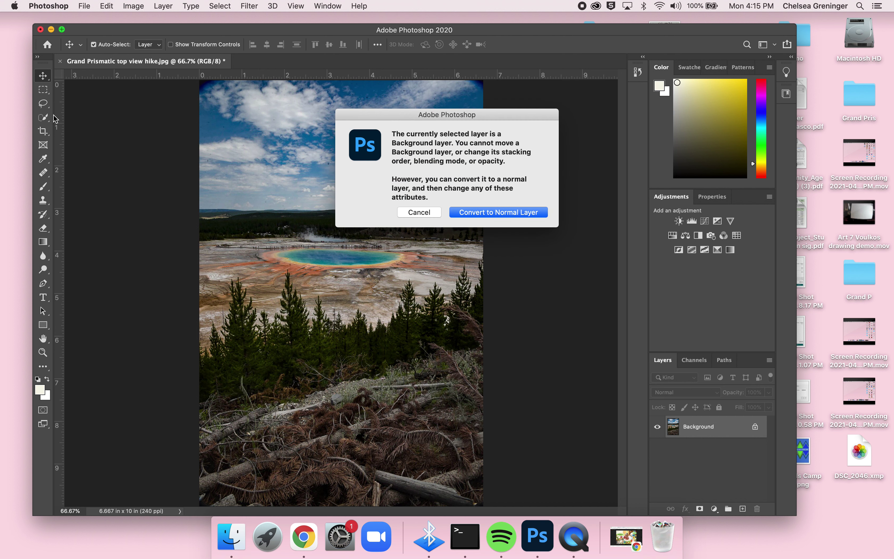
pyautogui.click(418, 212)
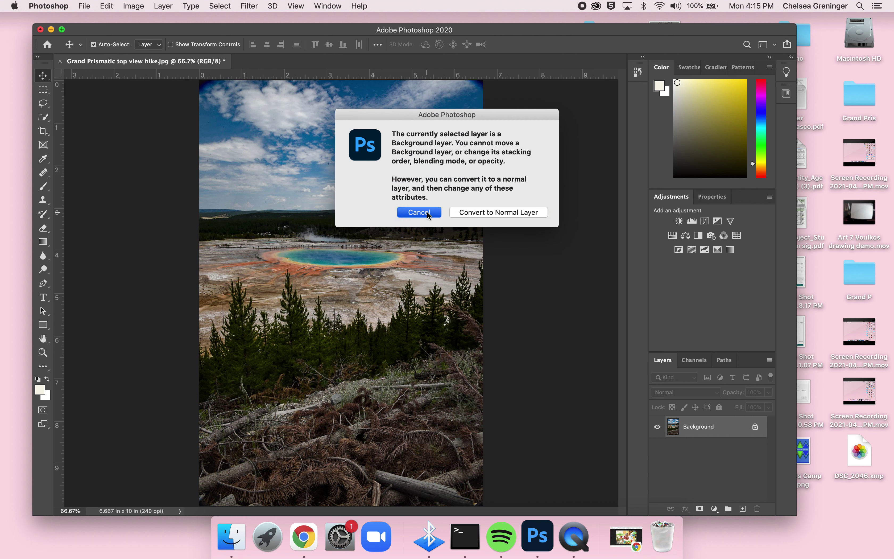
pyautogui.click(43, 118)
pyautogui.moveTo(254, 115)
pyautogui.mouseDown()
pyautogui.moveTo(266, 129)
pyautogui.moveTo(414, 166)
pyautogui.moveTo(378, 188)
pyautogui.mouseUp()
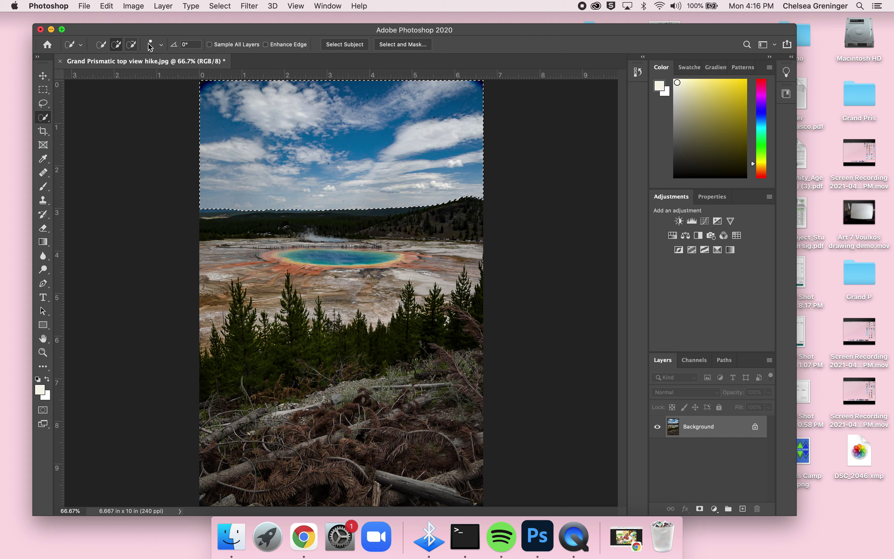
pyautogui.click(43, 76)
pyautogui.click(45, 118)
pyautogui.press('super+d')
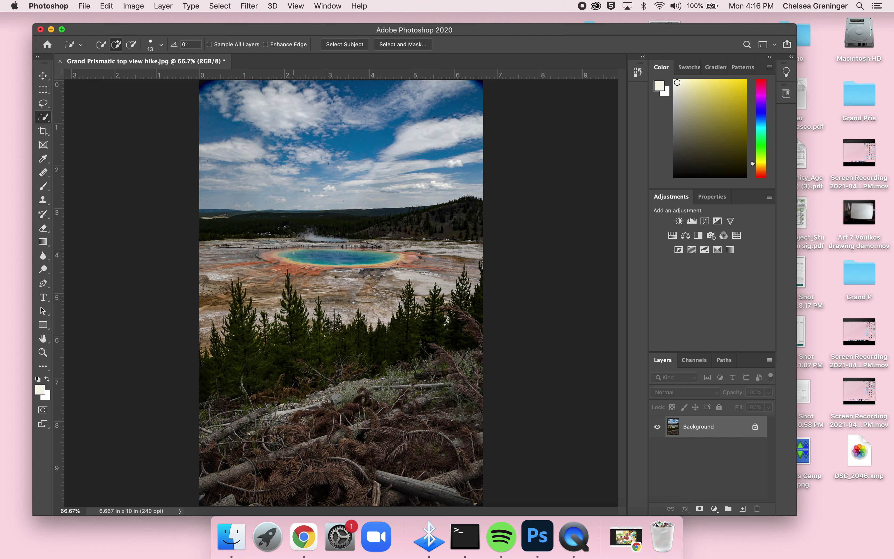
pyautogui.press('super+a')
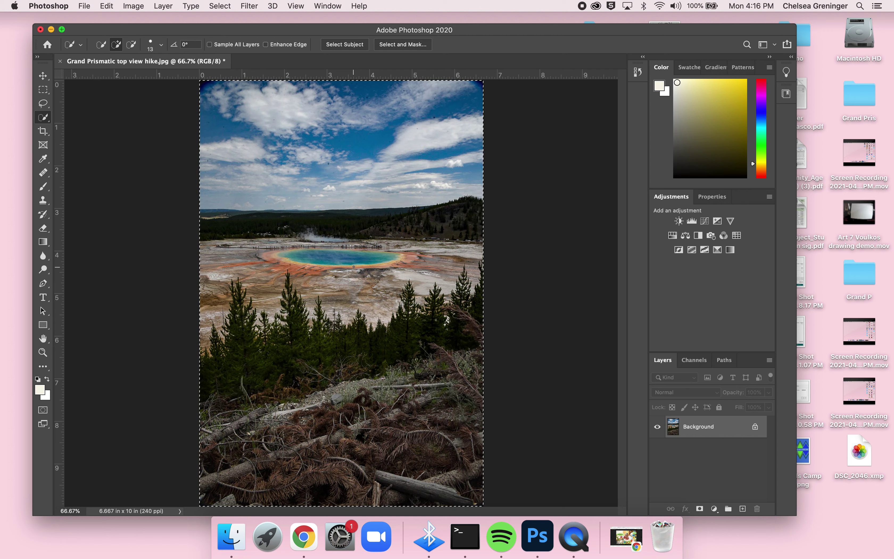
pyautogui.press('super+d')
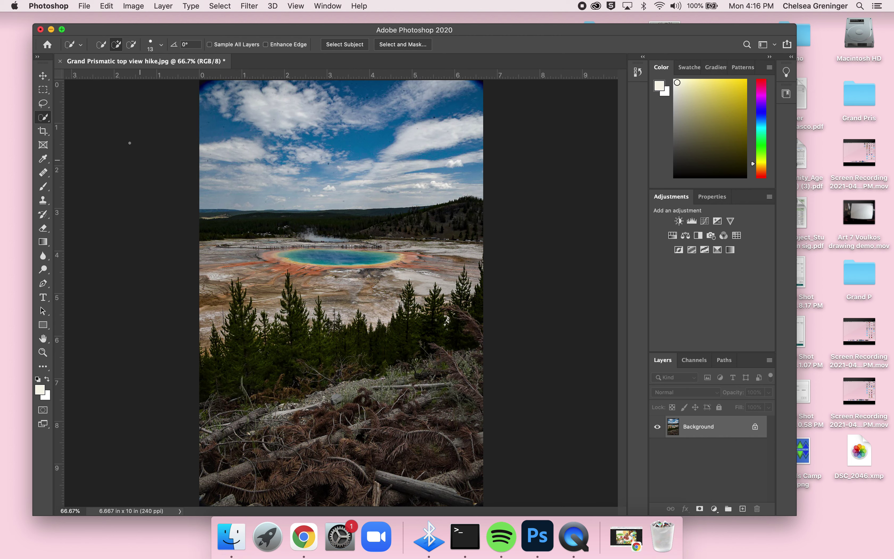
# Start a crop covering the full Grand Prismatic image and apply it.
pyautogui.click(44, 131)
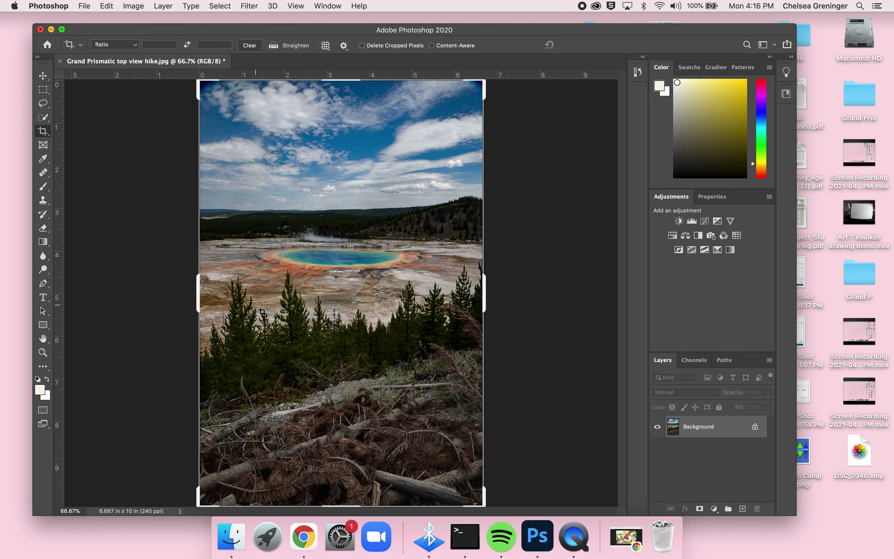
pyautogui.click(538, 288)
pyautogui.click(533, 246)
pyautogui.moveTo(533, 246); pyautogui.dragTo(533, 246)
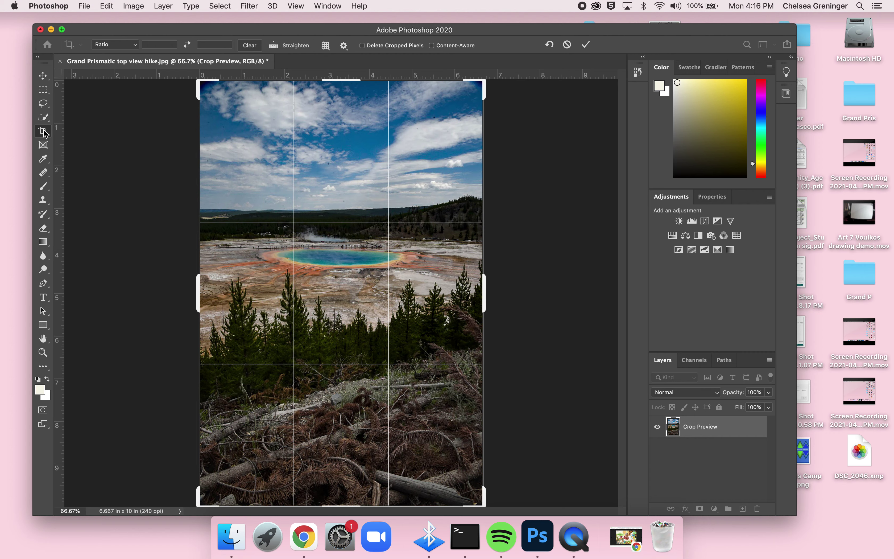
pyautogui.press('Return')
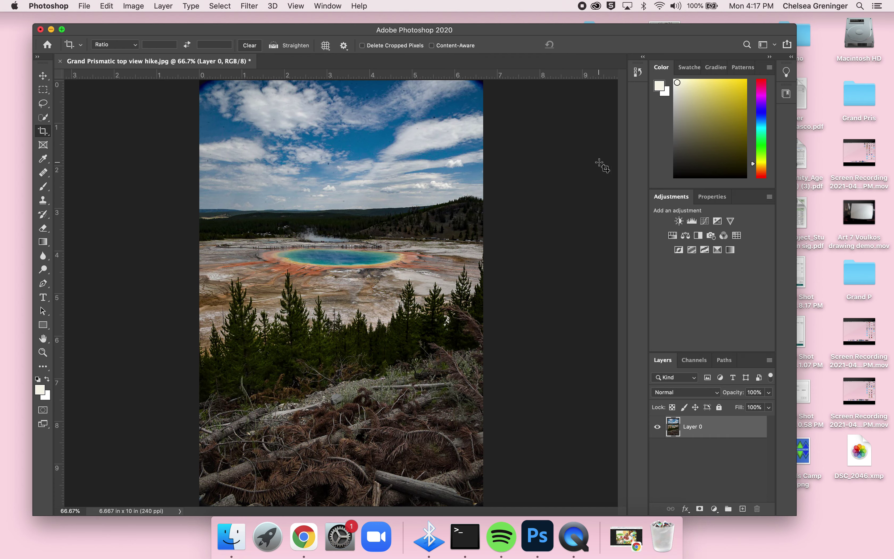
# Start assigning a color profile to the Grand Prismatic document and cancel it.
pyautogui.moveTo(537, 29); pyautogui.dragTo(529, 29)
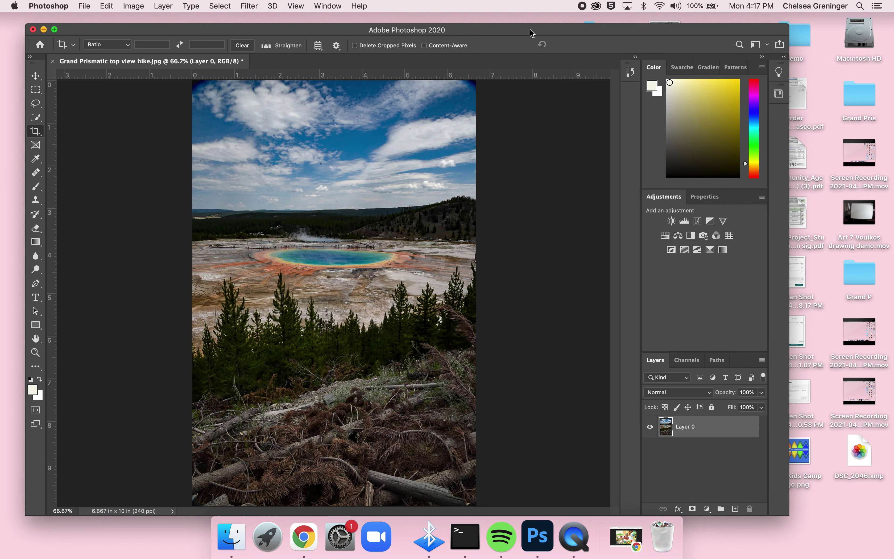
pyautogui.moveTo(530, 29); pyautogui.dragTo(527, 29)
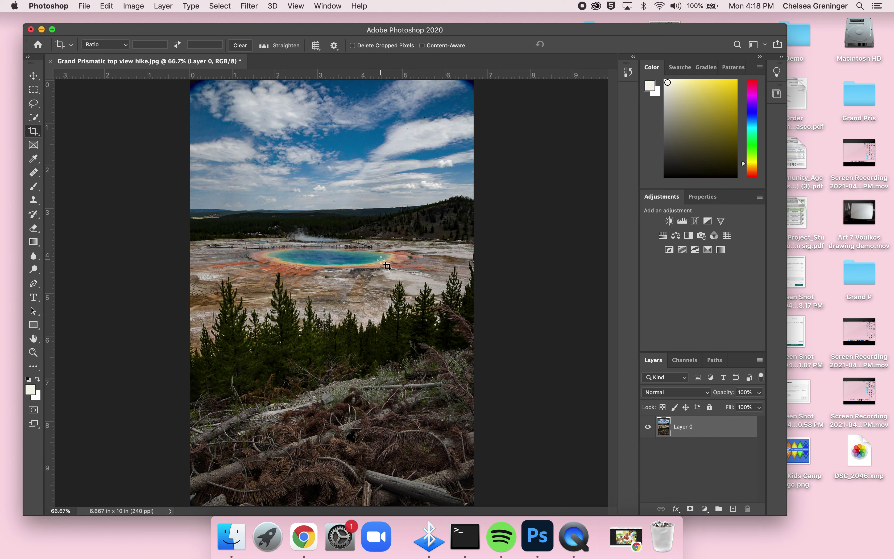
pyautogui.click(265, 47)
pyautogui.click(108, 6)
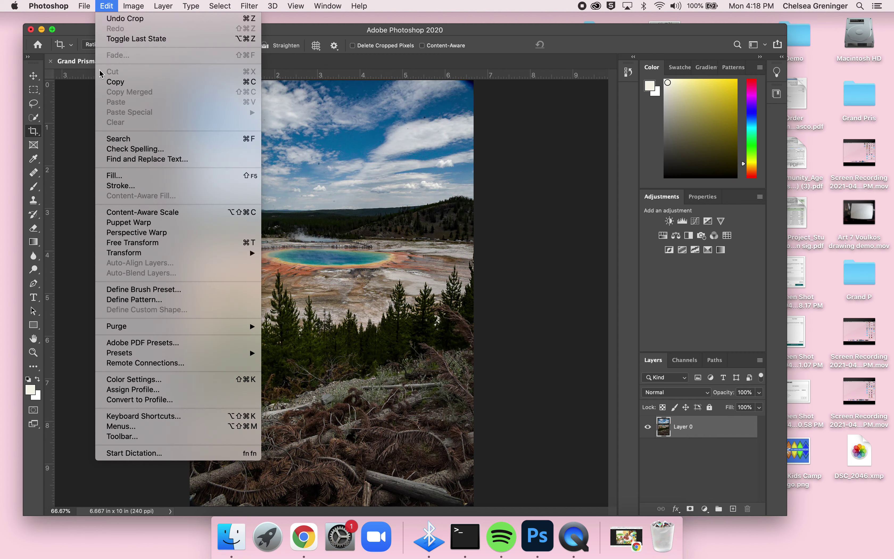
pyautogui.click(143, 390)
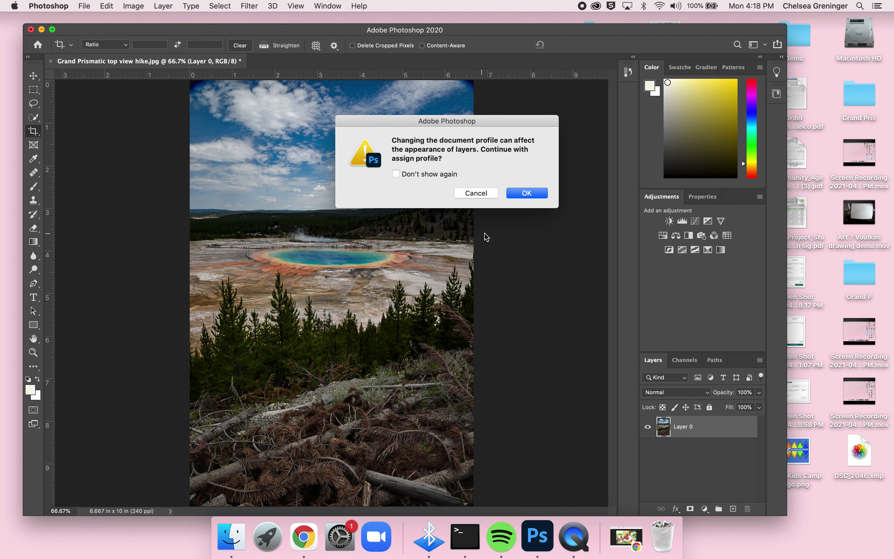
pyautogui.click(493, 198)
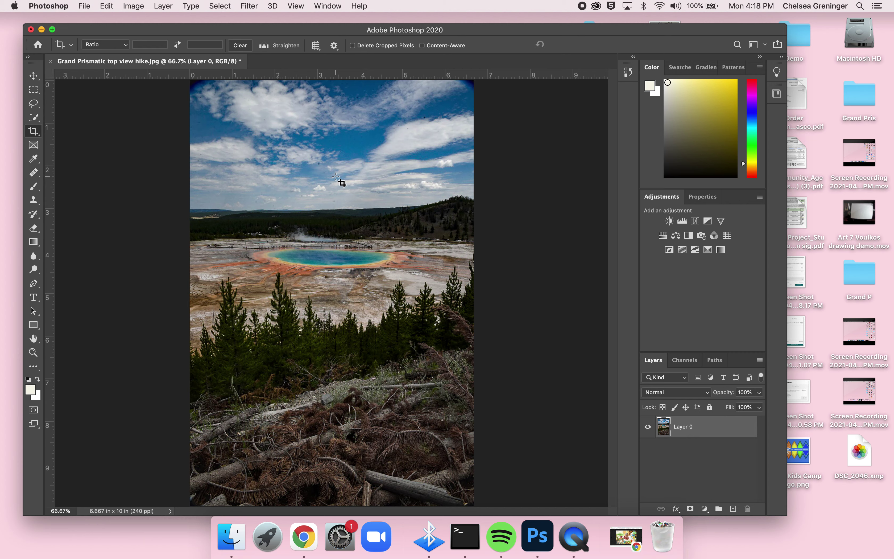
# Assign the Adobe RGB (1998) color profile to the Grand Prismatic document, continuing past the layer appearance warning.
pyautogui.click(33, 77)
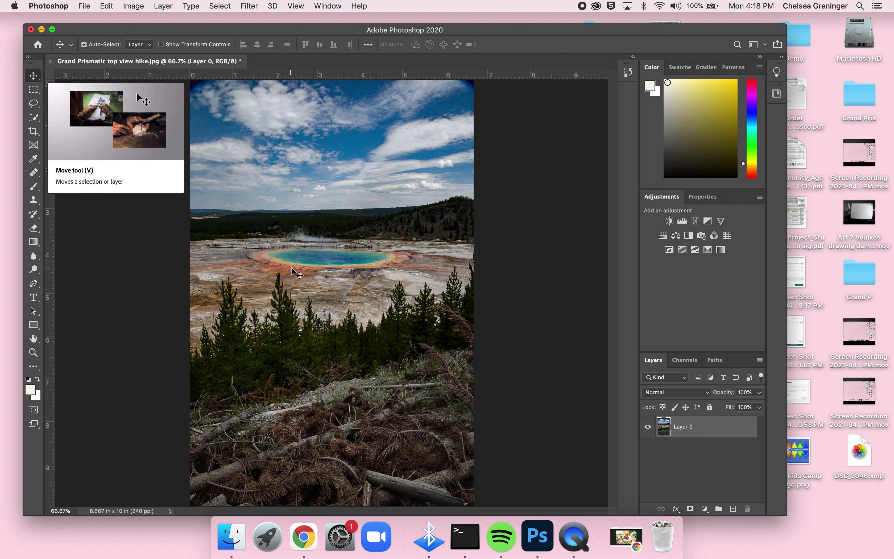
pyautogui.click(106, 7)
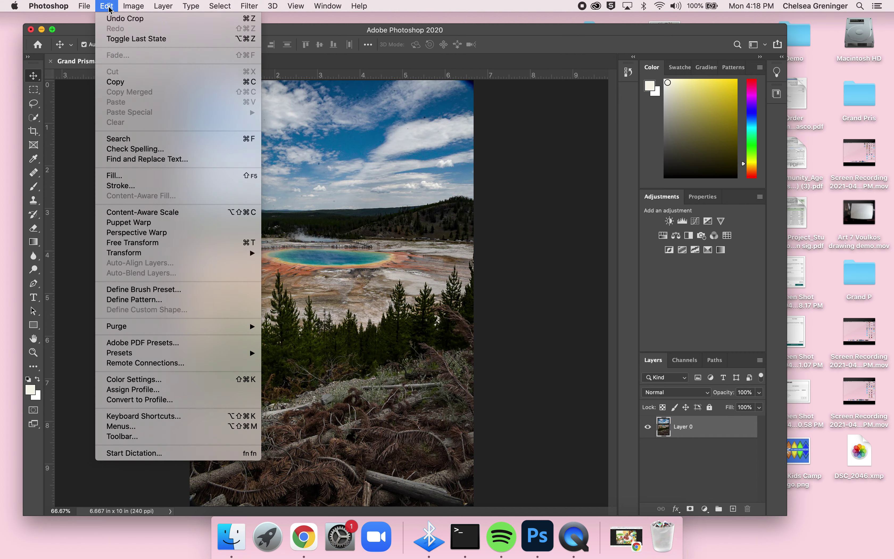
pyautogui.click(161, 391)
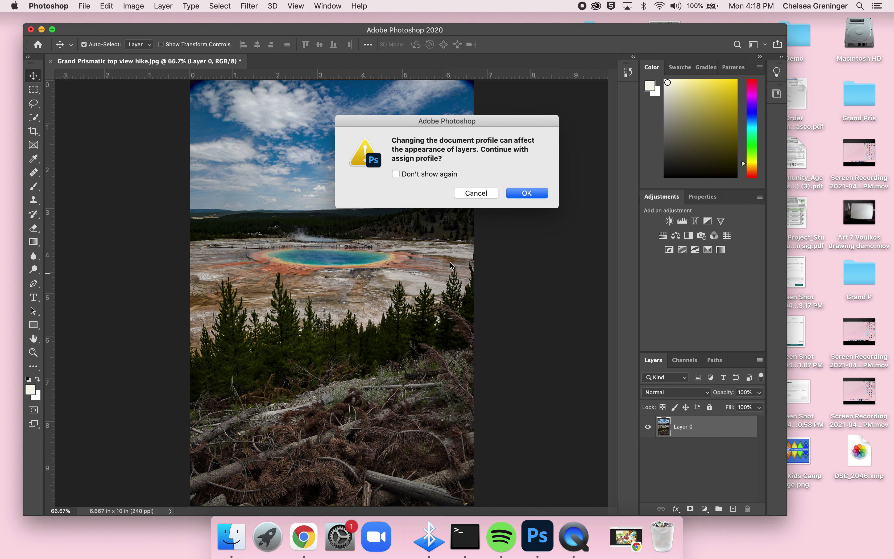
pyautogui.click(527, 193)
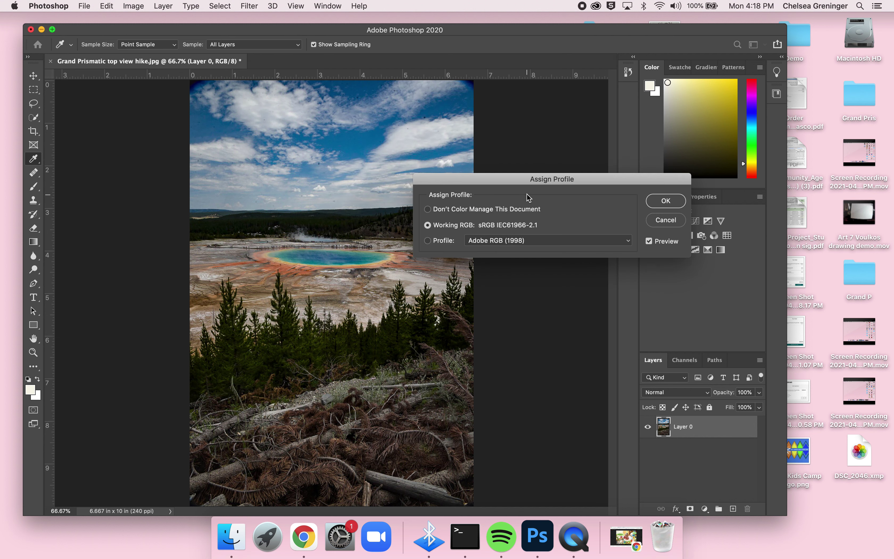
pyautogui.click(429, 240)
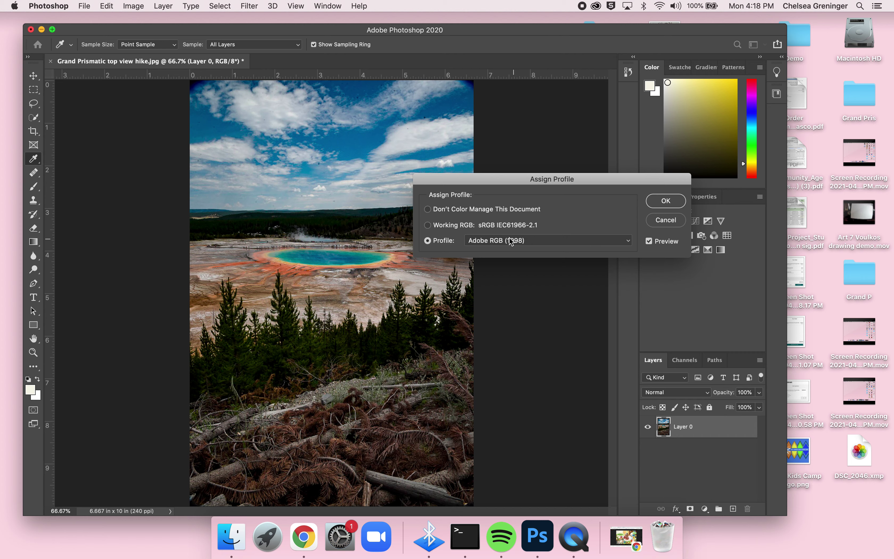
pyautogui.click(666, 202)
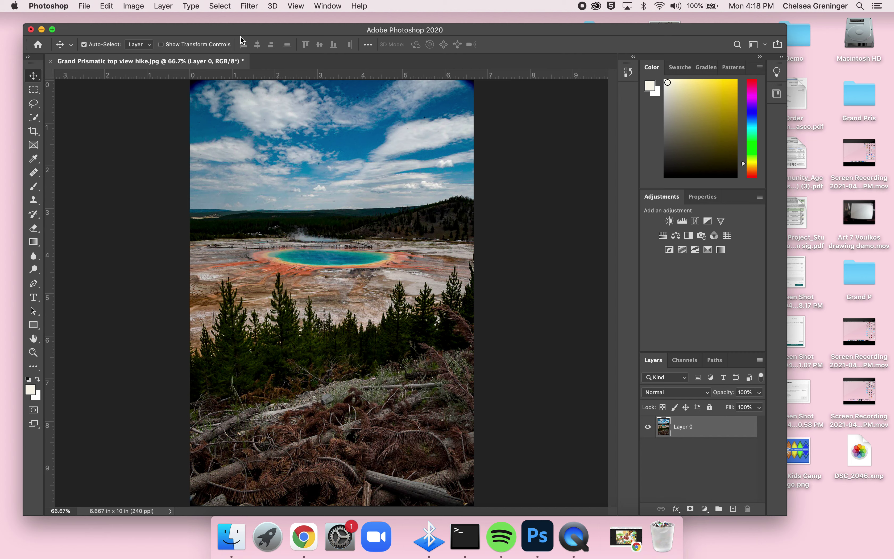
# Start the Unsharp Mask filter on the photo and preview the foreground branches, pool and pine trees at 100%.
pyautogui.click(251, 9)
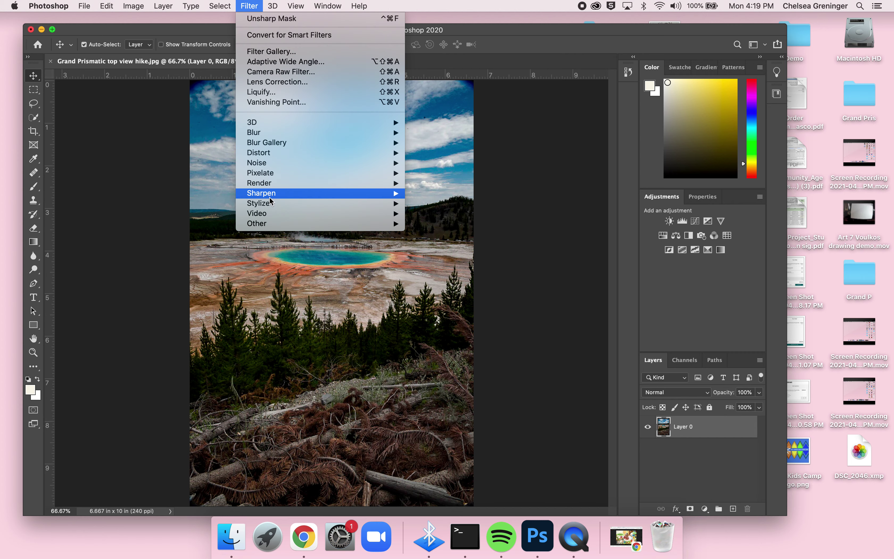
pyautogui.moveTo(384, 194)
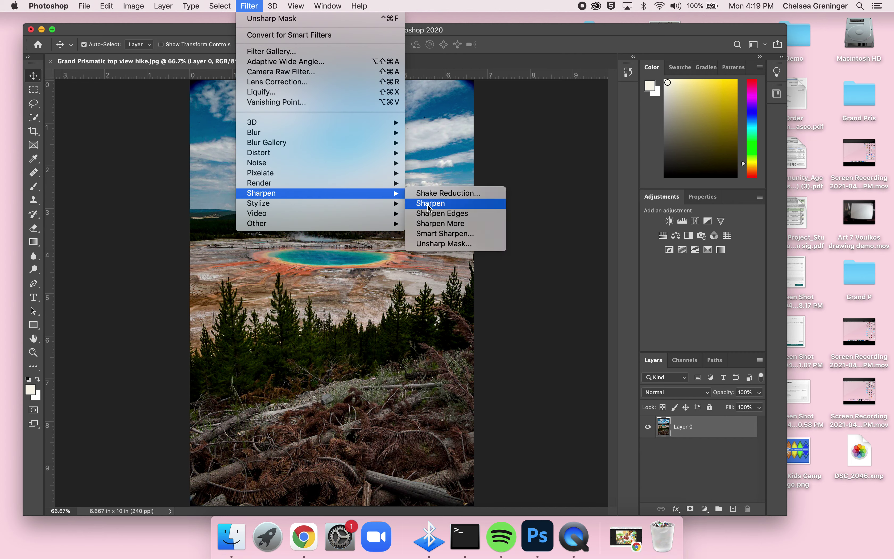
pyautogui.click(438, 243)
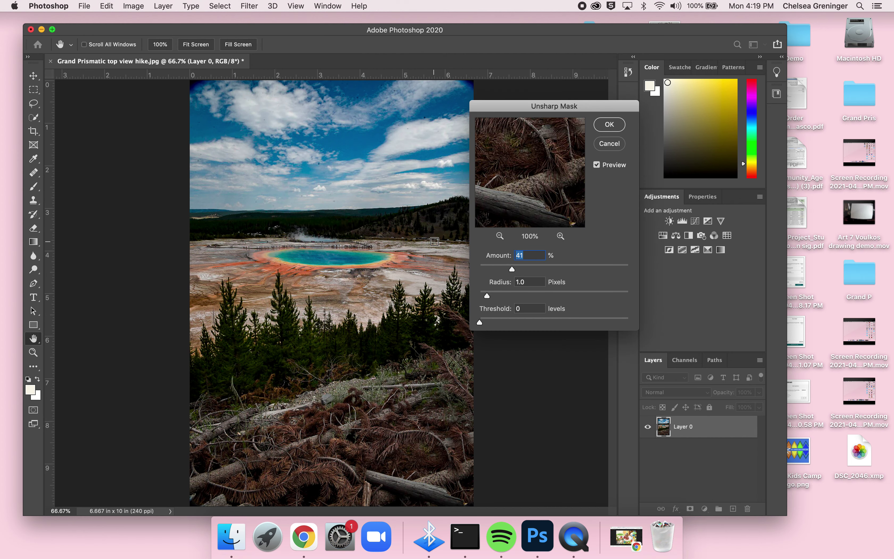
pyautogui.moveTo(543, 109); pyautogui.dragTo(504, 107)
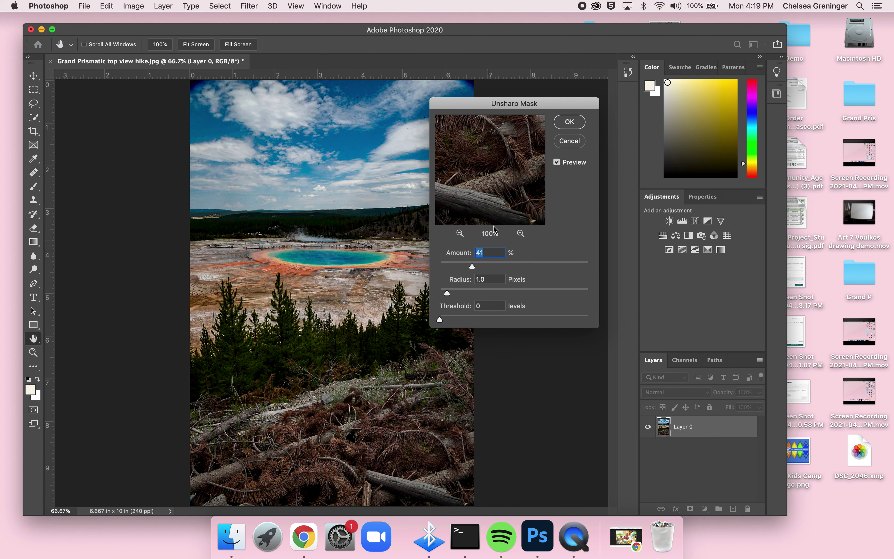
pyautogui.moveTo(503, 171); pyautogui.dragTo(503, 229)
pyautogui.moveTo(511, 148); pyautogui.dragTo(509, 224)
pyautogui.moveTo(511, 164)
pyautogui.mouseDown()
pyautogui.moveTo(516, 206)
pyautogui.moveTo(529, 210)
pyautogui.moveTo(505, 175)
pyautogui.moveTo(515, 160)
pyautogui.mouseUp()
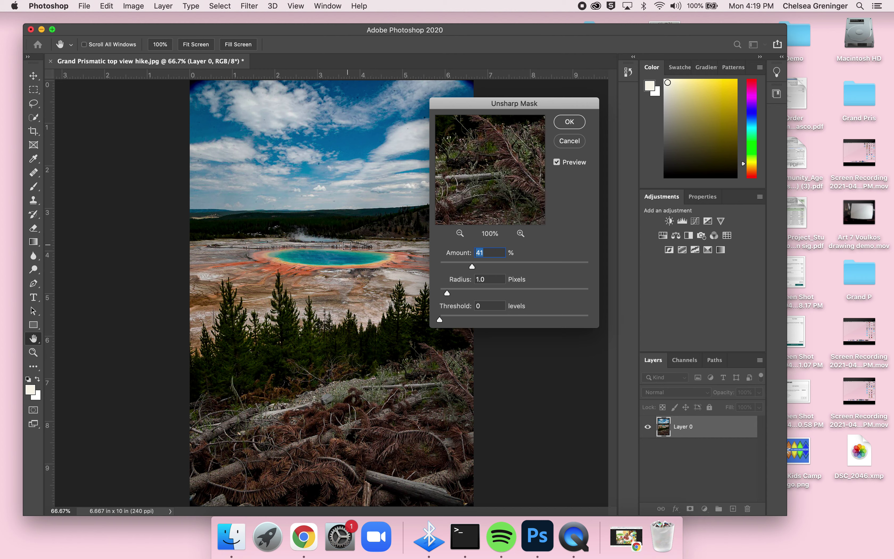
pyautogui.click(295, 263)
pyautogui.click(278, 278)
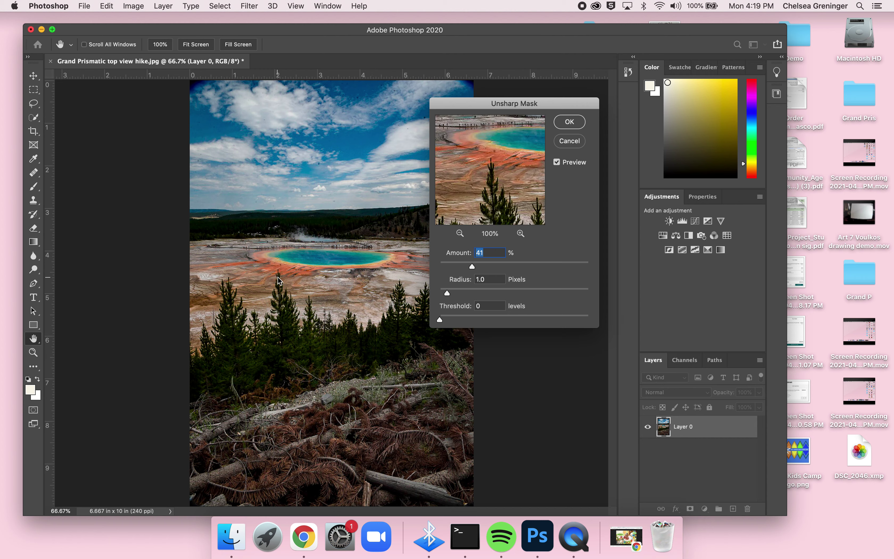
pyautogui.click(285, 298)
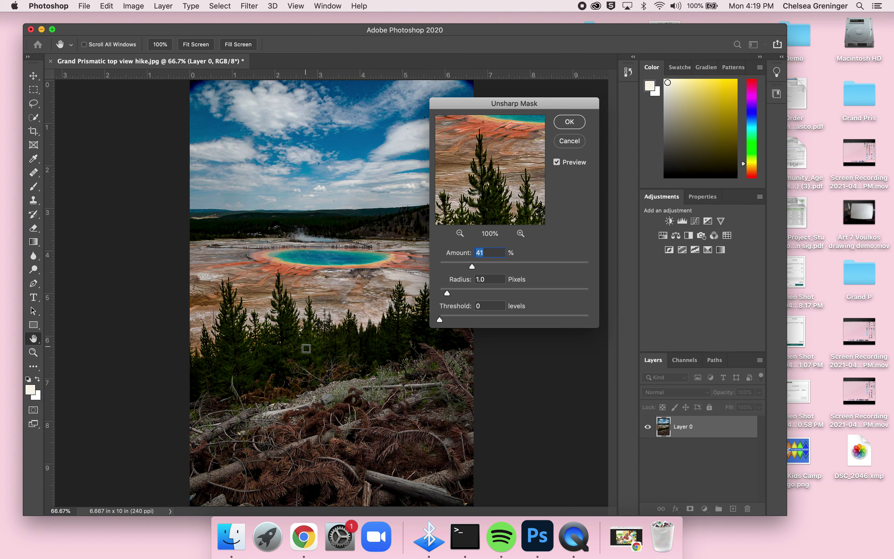
pyautogui.click(324, 388)
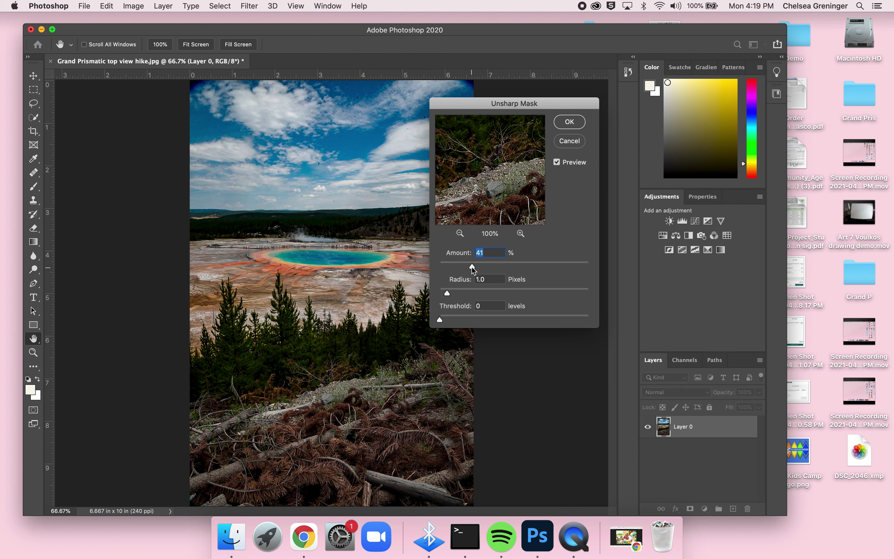
# Test an extreme Unsharp Mask amount of 424% or more, reduce it to a subtle level below 72%, and apply the sharpening.
pyautogui.moveTo(524, 267); pyautogui.dragTo(586, 264)
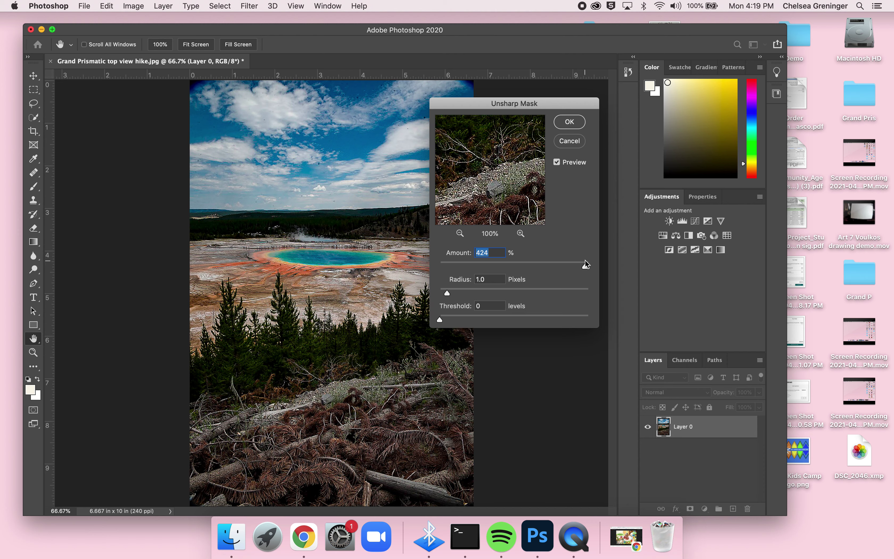
pyautogui.moveTo(586, 267); pyautogui.dragTo(590, 269)
pyautogui.moveTo(589, 266); pyautogui.dragTo(493, 270)
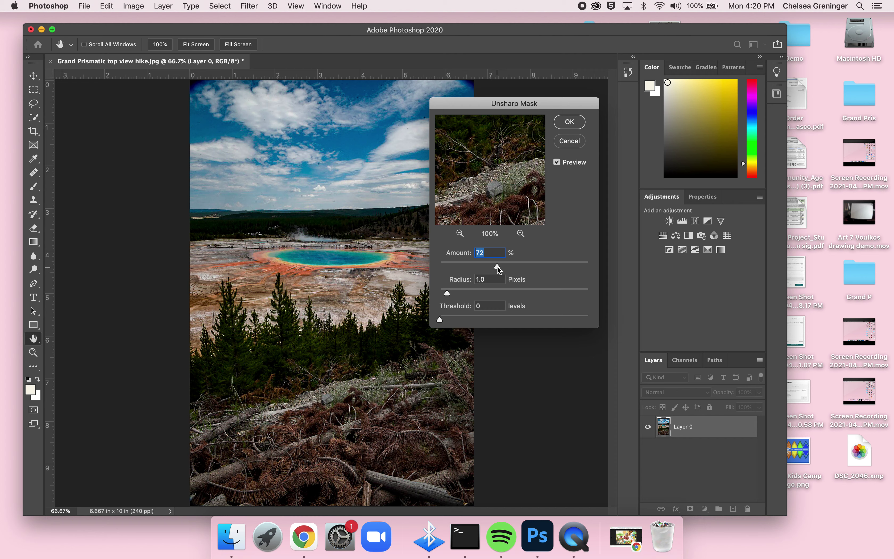
pyautogui.moveTo(477, 266)
pyautogui.mouseDown()
pyautogui.moveTo(458, 267)
pyautogui.moveTo(474, 267)
pyautogui.mouseUp()
pyautogui.moveTo(467, 267)
pyautogui.mouseDown()
pyautogui.moveTo(584, 266)
pyautogui.moveTo(471, 265)
pyautogui.mouseUp()
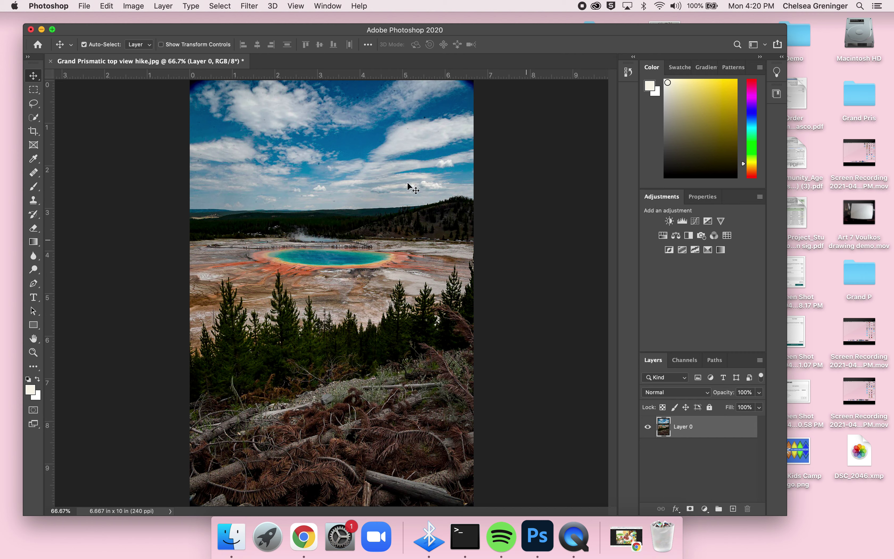
pyautogui.moveTo(326, 30); pyautogui.dragTo(317, 29)
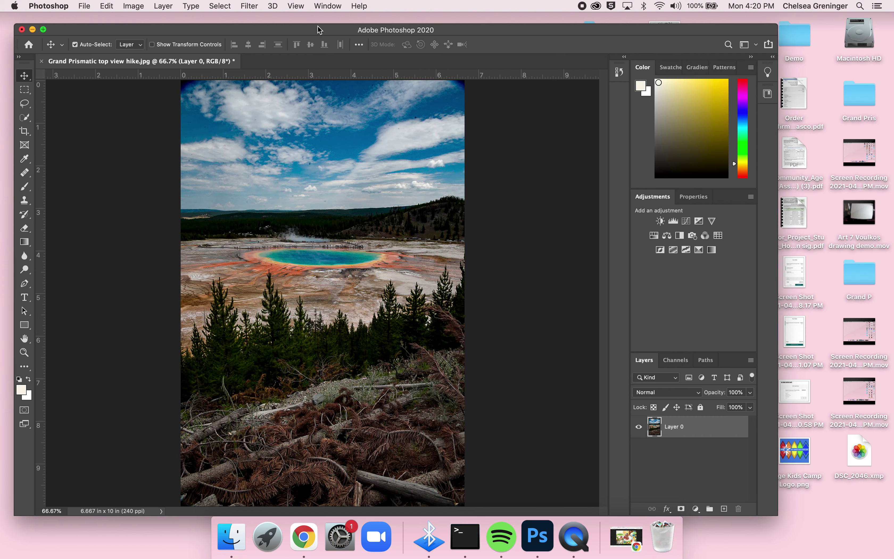